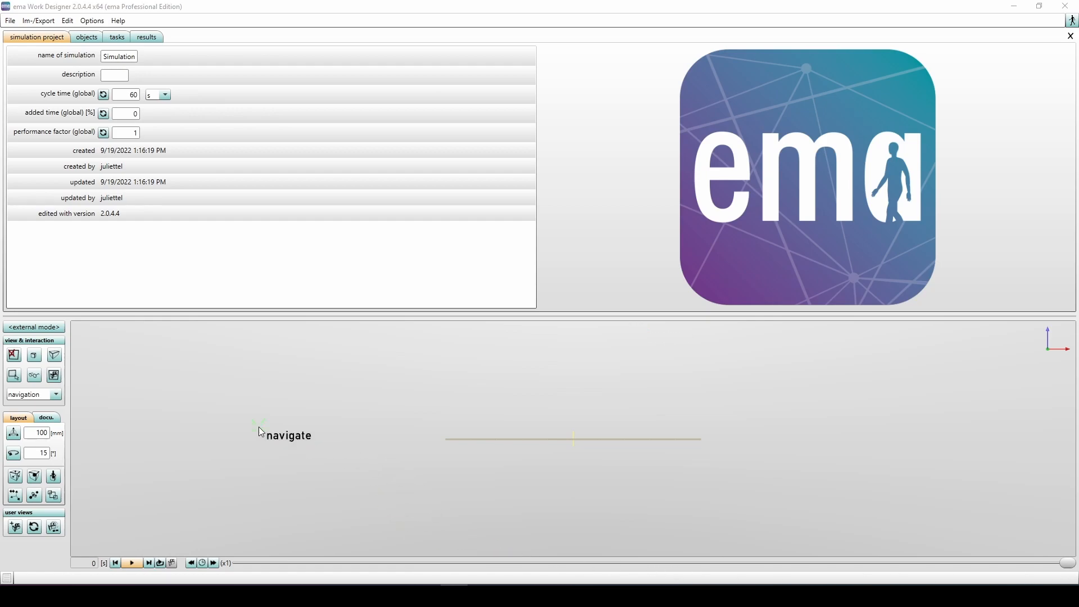
# Load the existing project file Tutorial.ema from the Tutorial folder
pyautogui.click(11, 20)
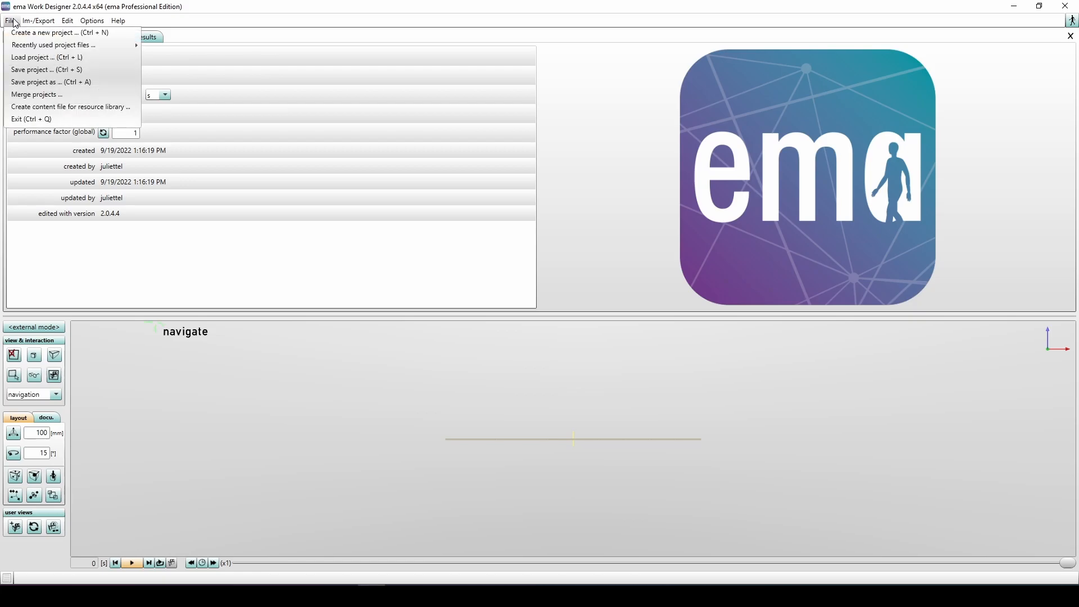
pyautogui.click(28, 57)
pyautogui.click(223, 110)
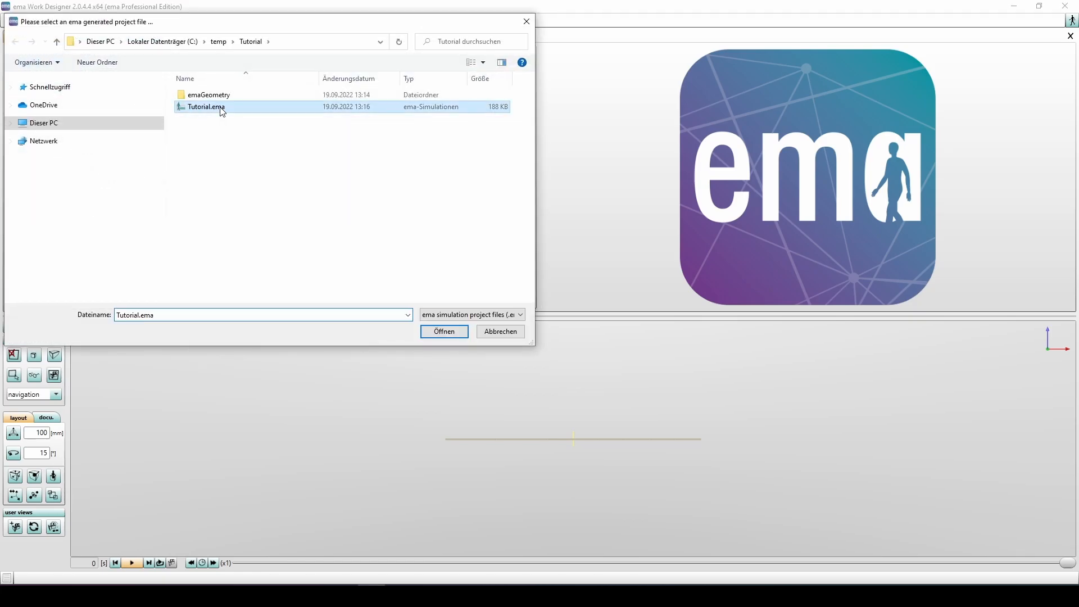
pyautogui.click(444, 331)
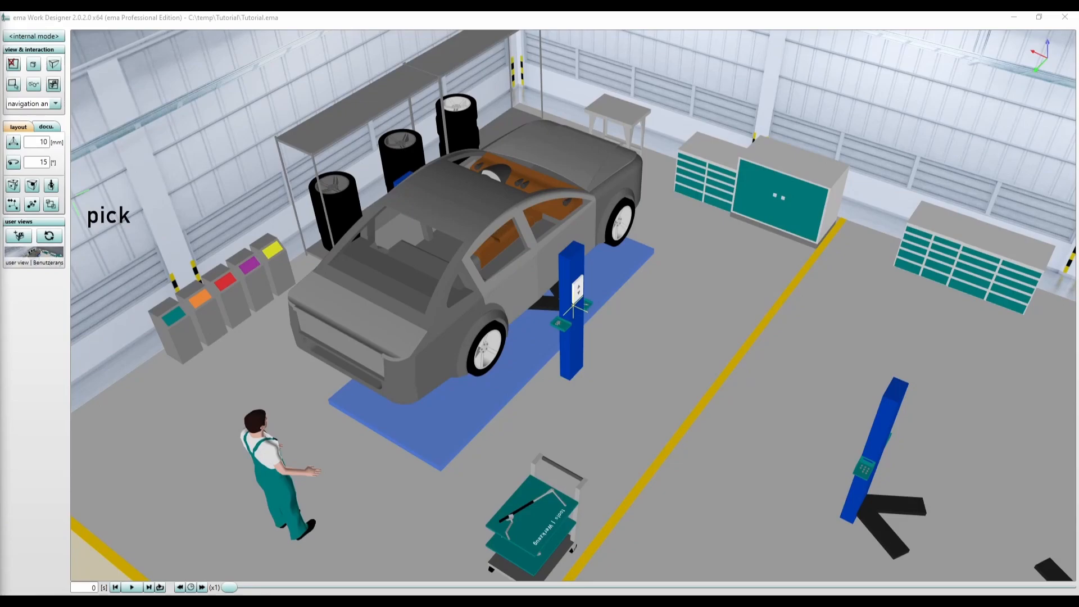
# Select the right pillar of the car lift, switch it into layout mode and return to navigation mode
pyautogui.click(573, 361)
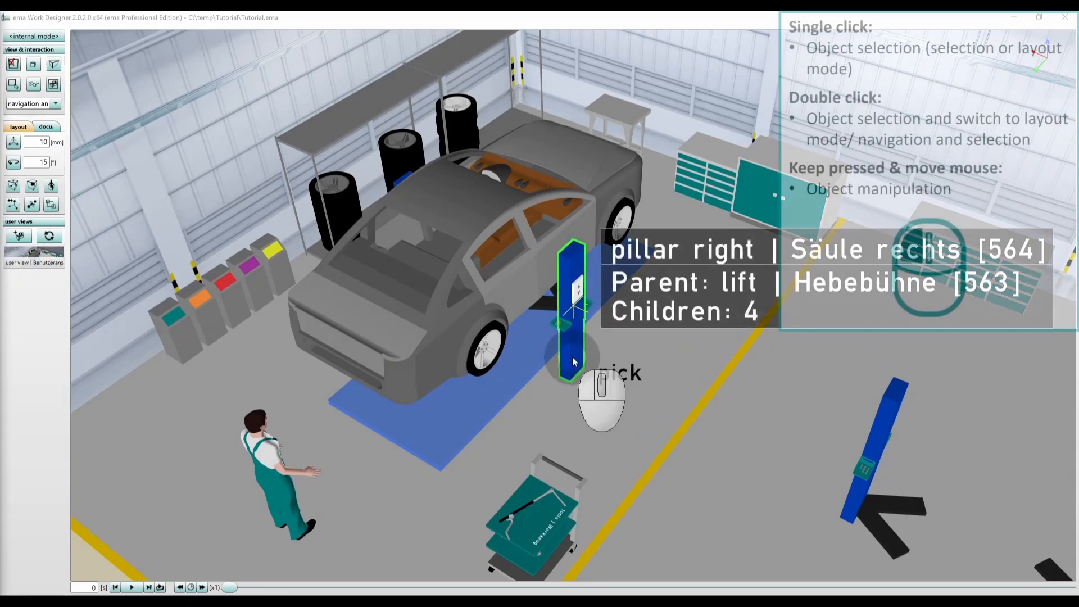
pyautogui.click(572, 361)
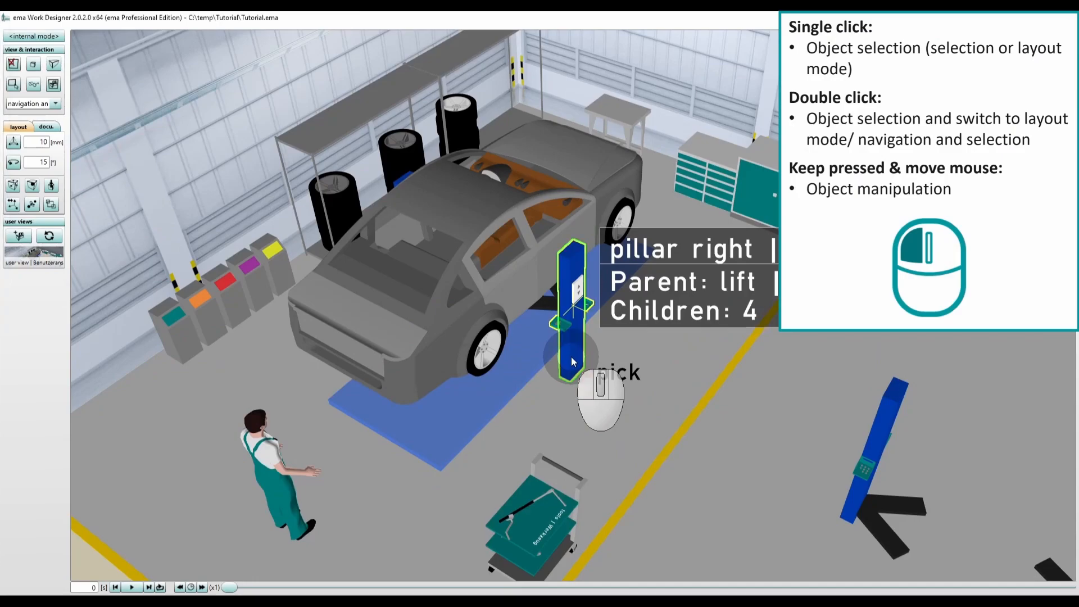
pyautogui.doubleClick(573, 362)
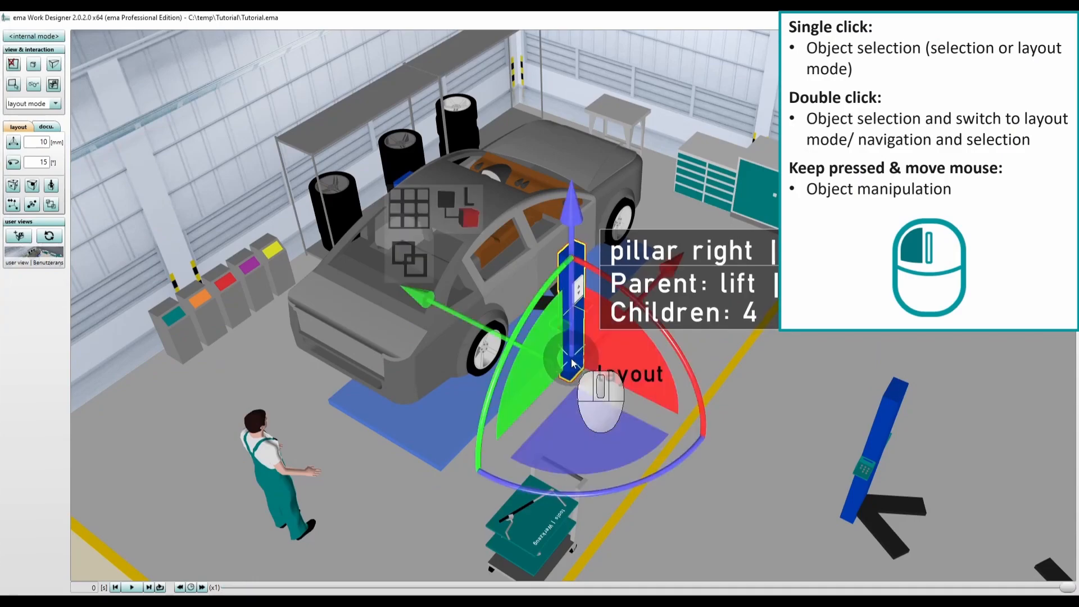
pyautogui.doubleClick(572, 365)
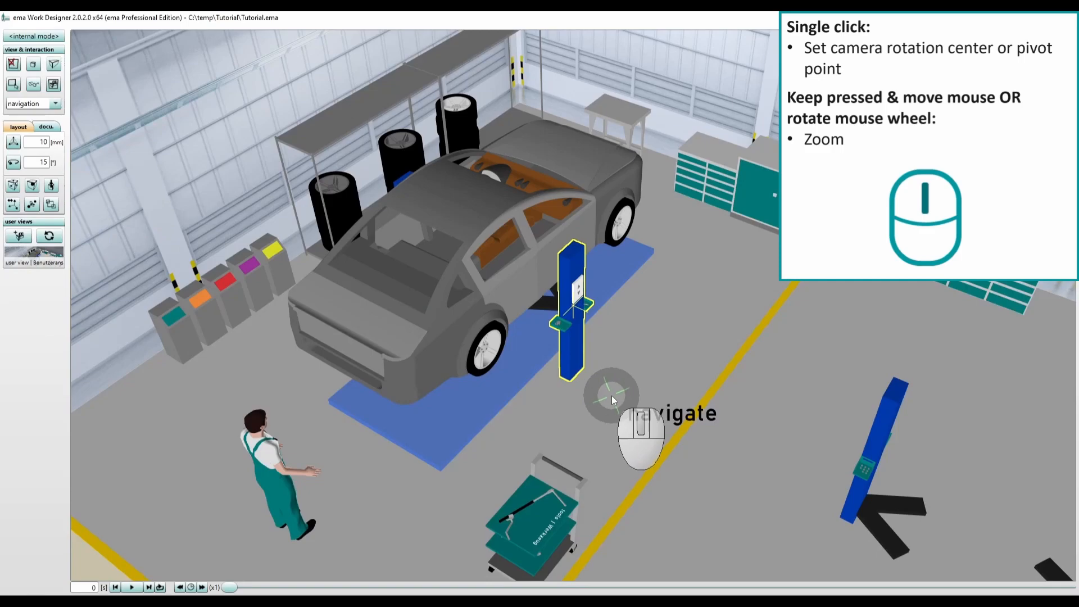
# Examine the workshop around the selected lift pillar from nearer, farther and rotated viewpoints
pyautogui.scroll(3, 611, 395)
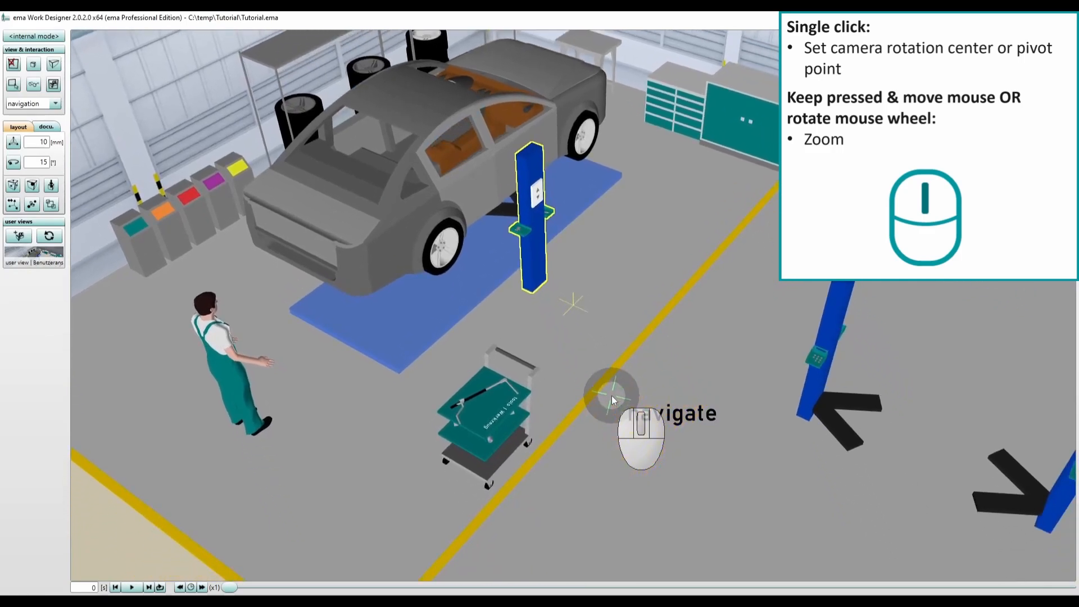
pyautogui.scroll(-5, 612, 396)
pyautogui.scroll(6, 637, 361)
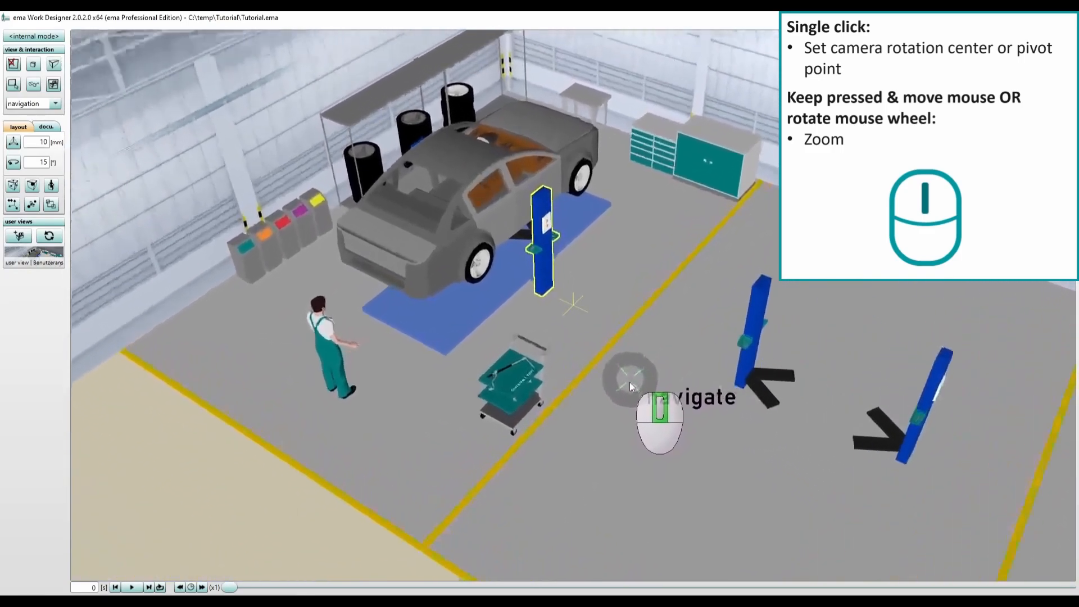
pyautogui.scroll(-5, 628, 405)
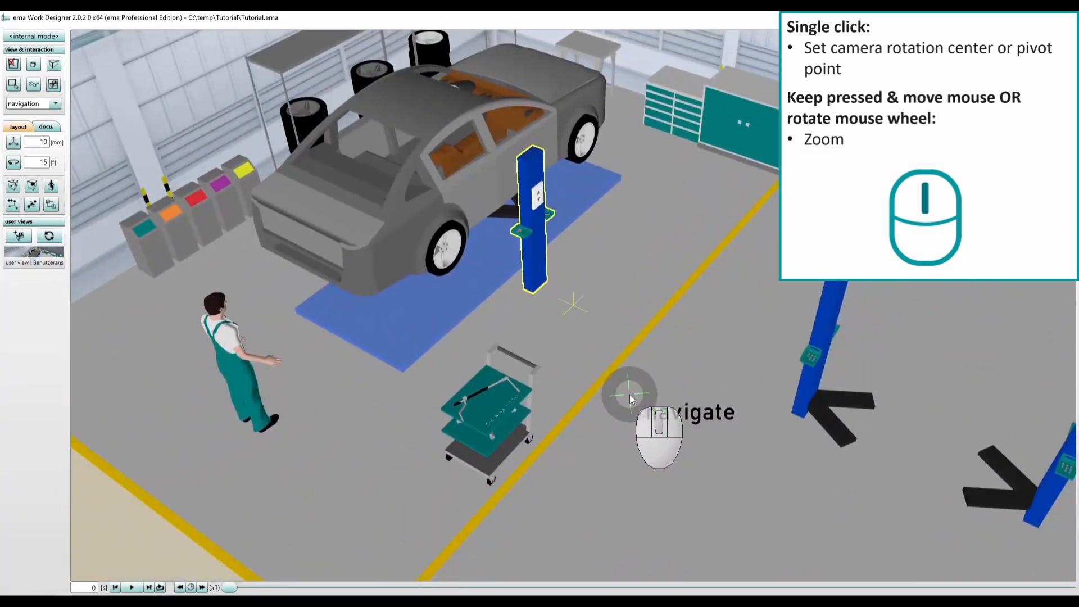
pyautogui.scroll(5, 629, 394)
pyautogui.scroll(-4, 629, 394)
pyautogui.scroll(2, 629, 395)
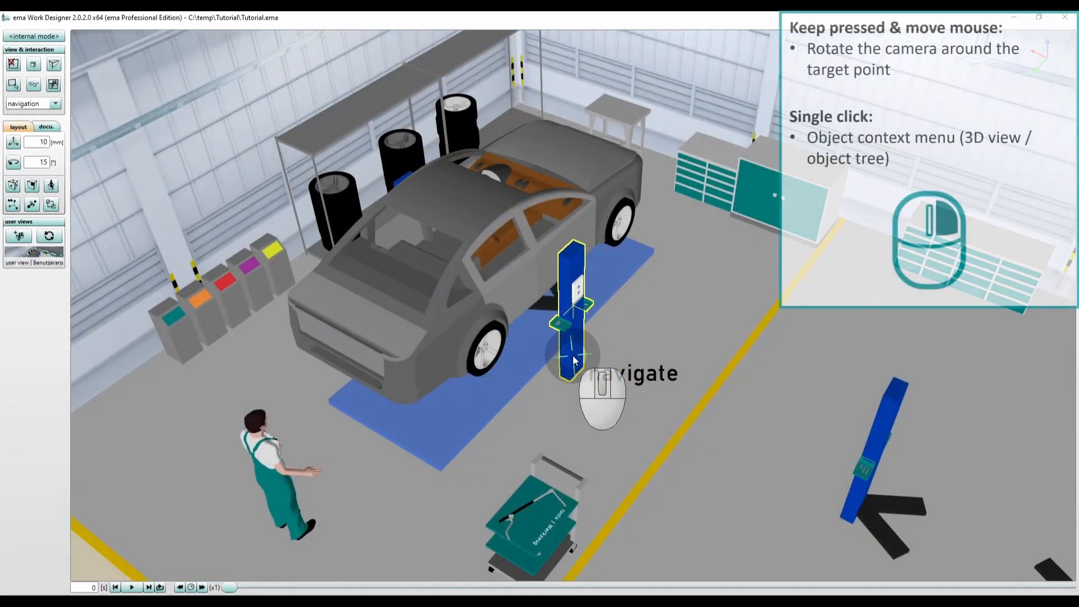
pyautogui.rightClick(574, 358)
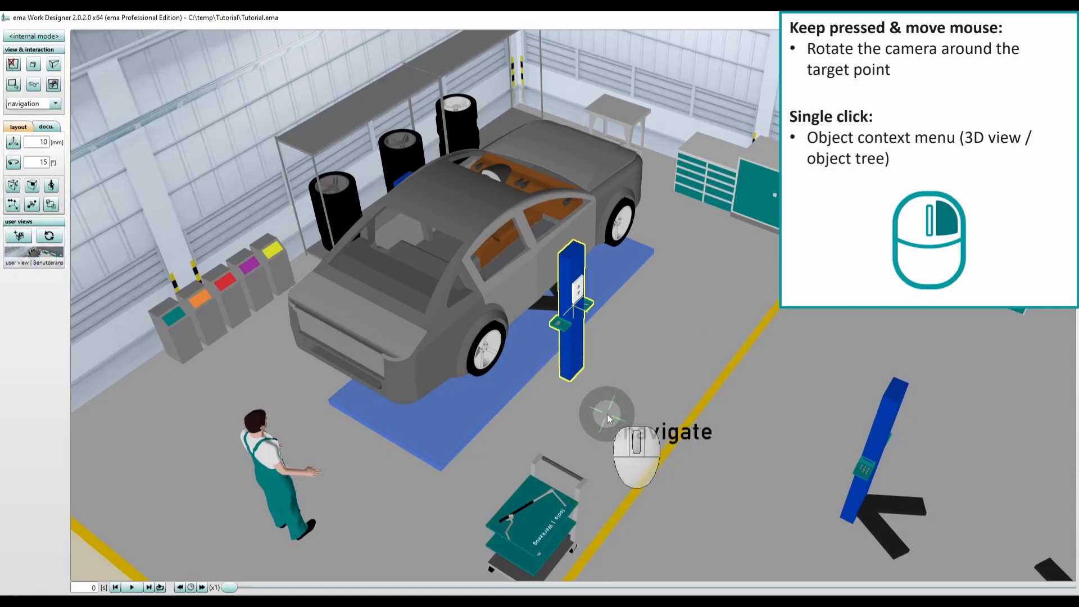
pyautogui.moveTo(609, 416)
pyautogui.mouseDown(button='right')
pyautogui.moveTo(711, 411)
pyautogui.moveTo(545, 416)
pyautogui.moveTo(601, 410)
pyautogui.mouseUp(button='right')
pyautogui.moveTo(599, 396); pyautogui.dragTo(618, 386, button='middle')
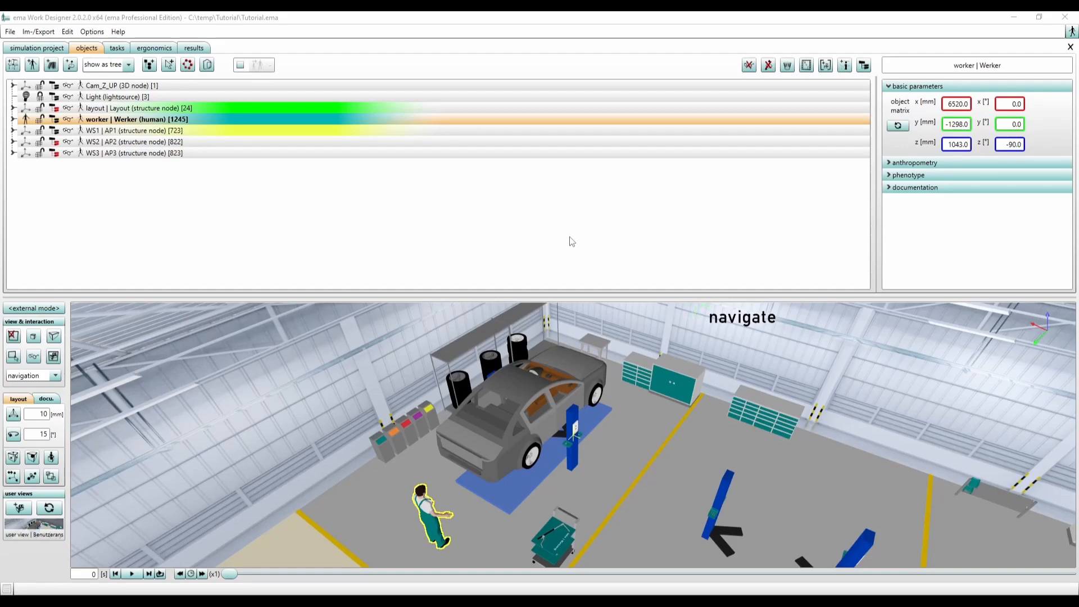
# Browse the ema, resource and robot libraries and the geometric primitives, and inspect the rack's parameters
pyautogui.click(56, 67)
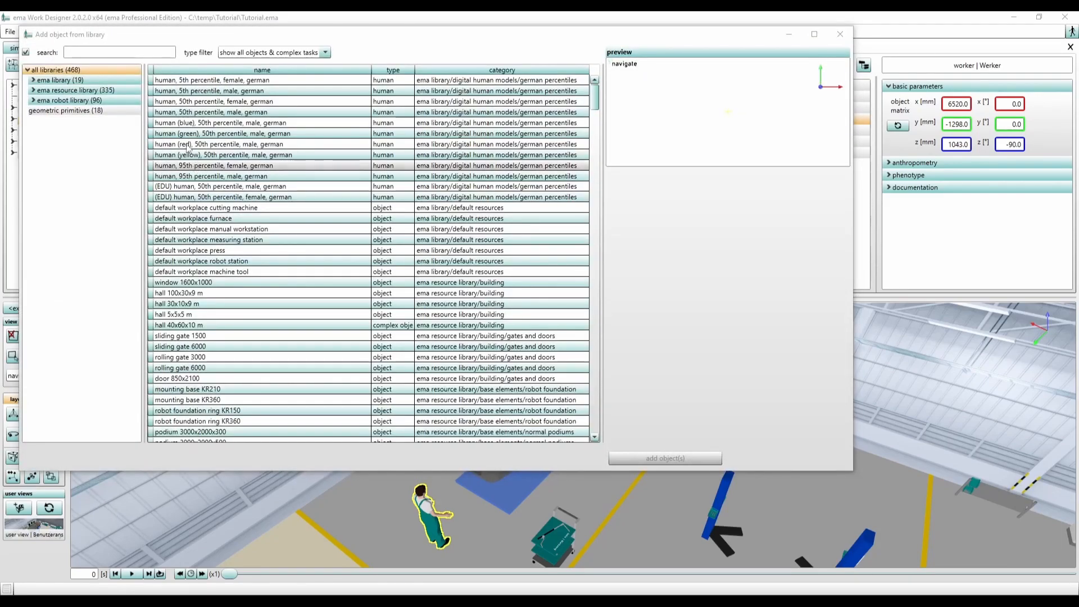
pyautogui.click(83, 81)
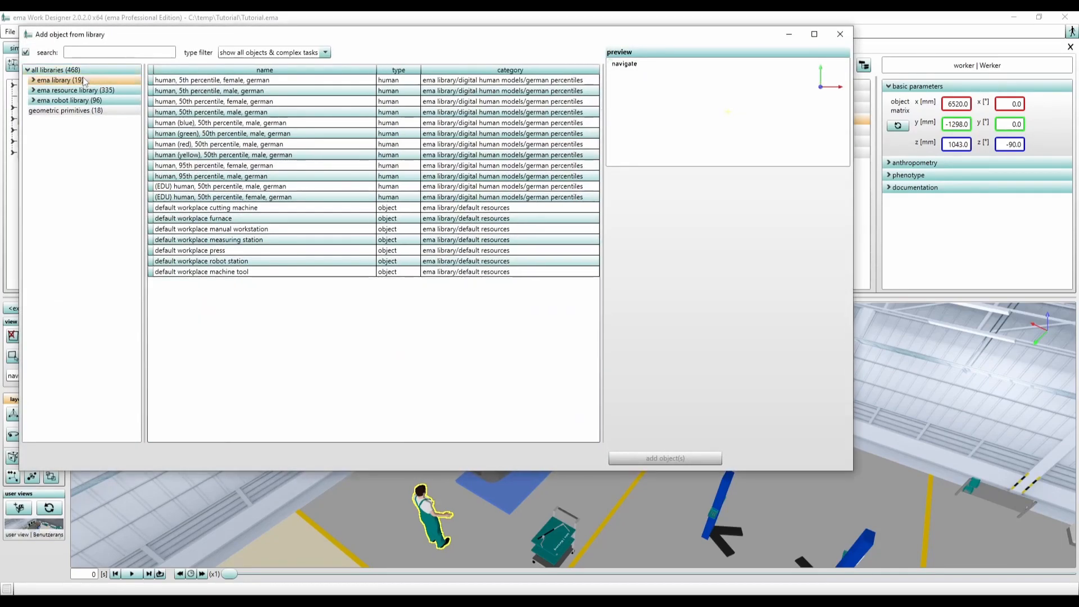
pyautogui.click(85, 91)
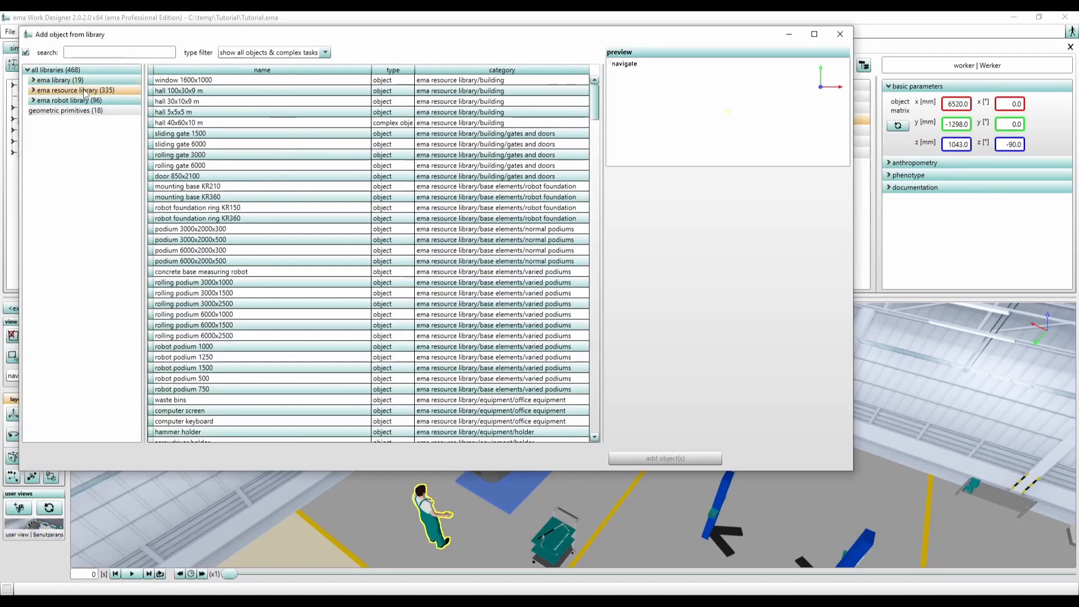
pyautogui.click(83, 101)
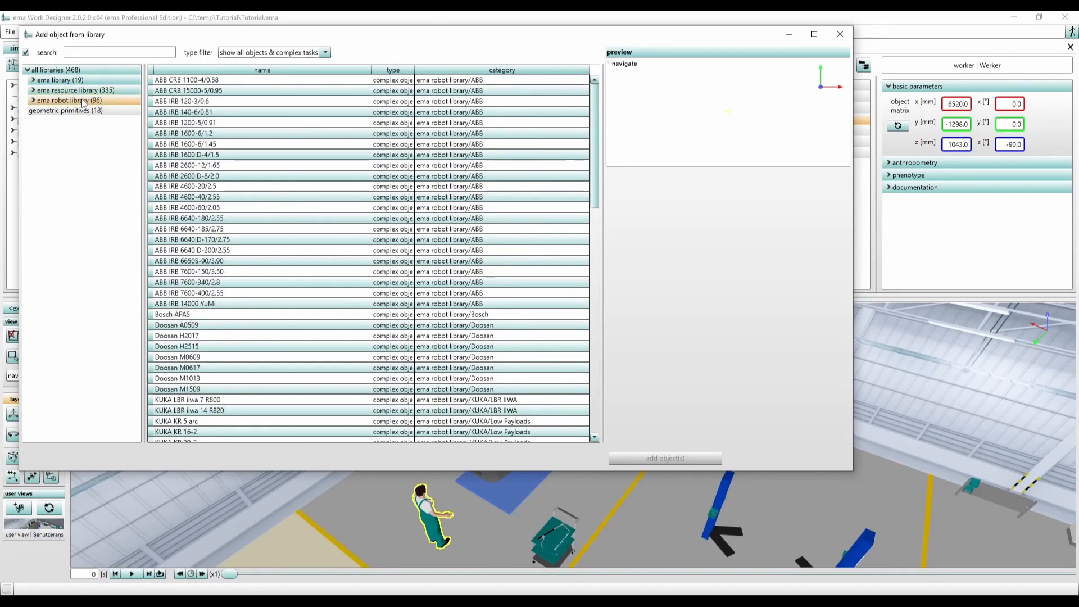
pyautogui.click(85, 112)
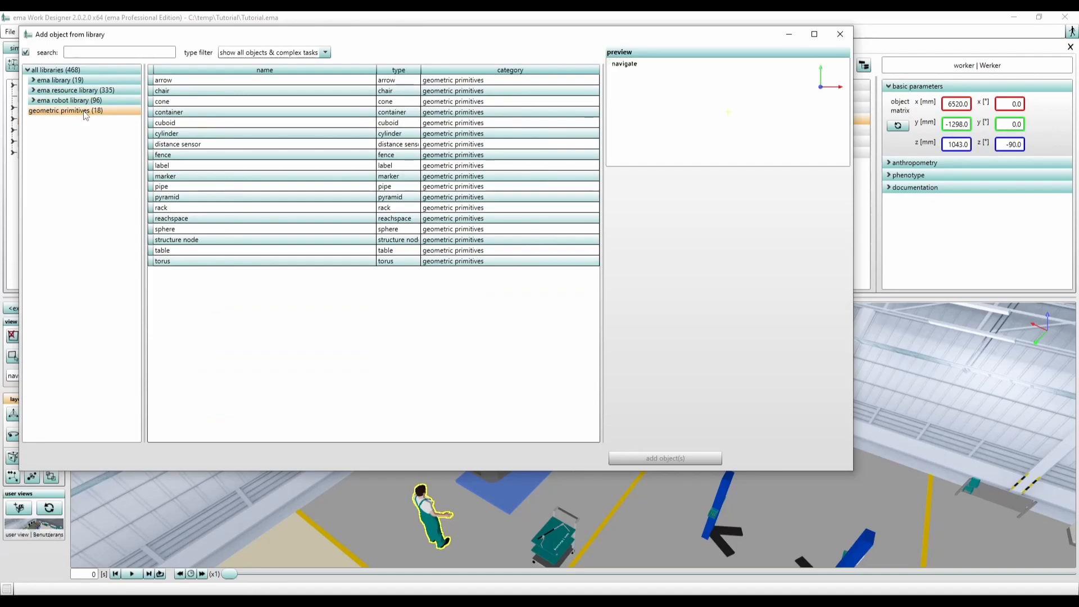
pyautogui.click(191, 208)
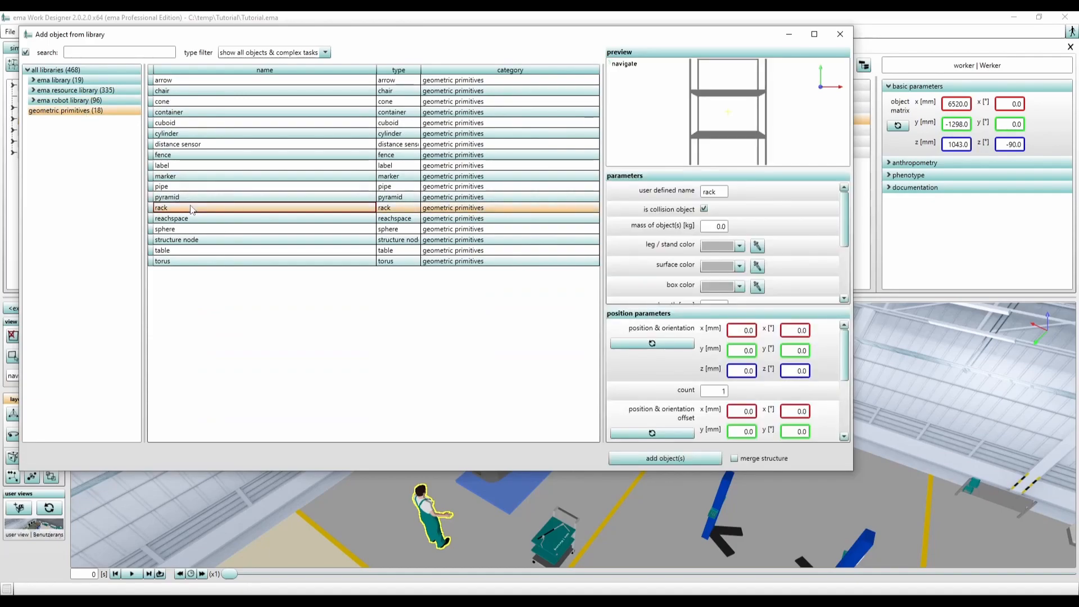
pyautogui.scroll(-5, 666, 267)
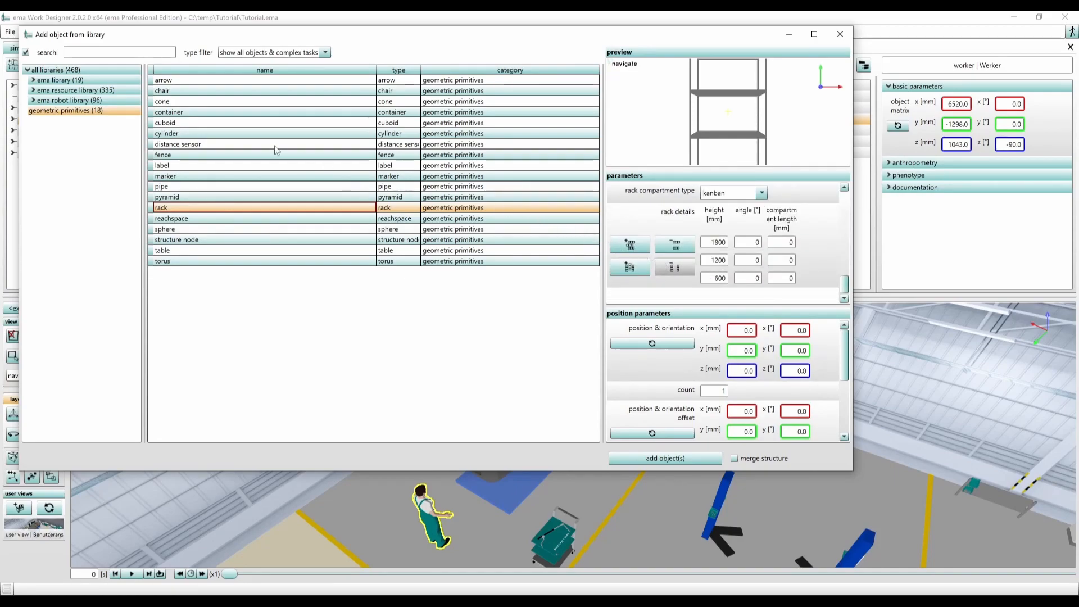
# Search all libraries for "table" and add the table with drawer to the project
pyautogui.click(89, 69)
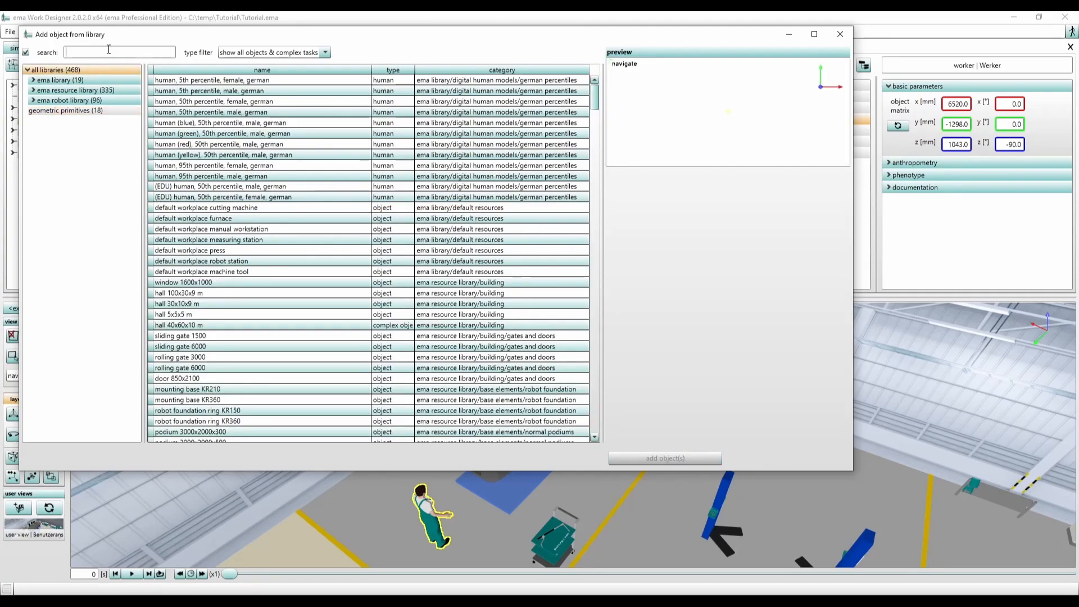
pyautogui.write('table')
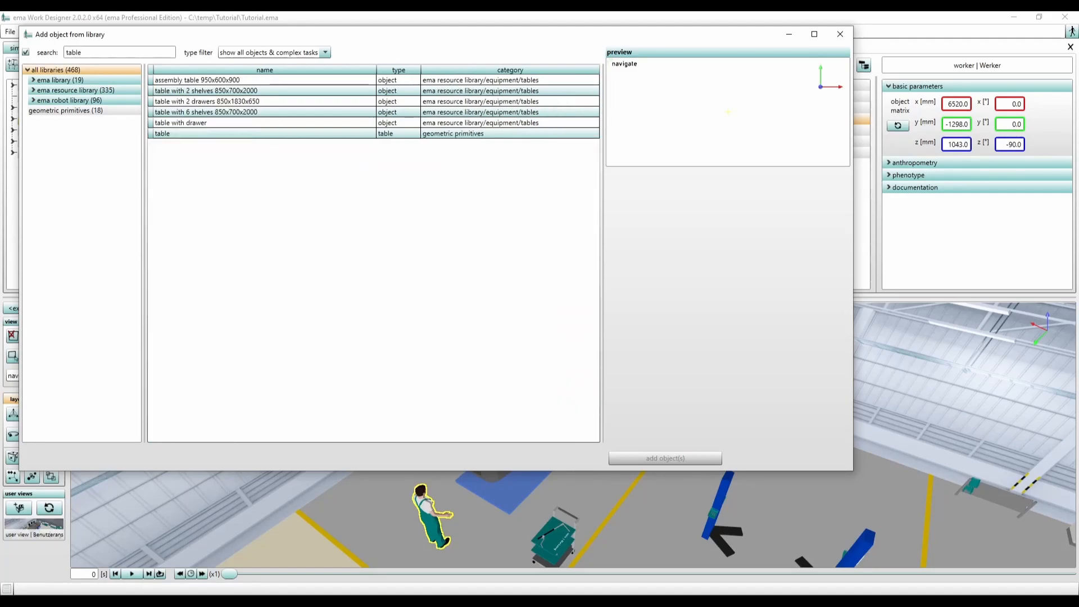
pyautogui.click(213, 125)
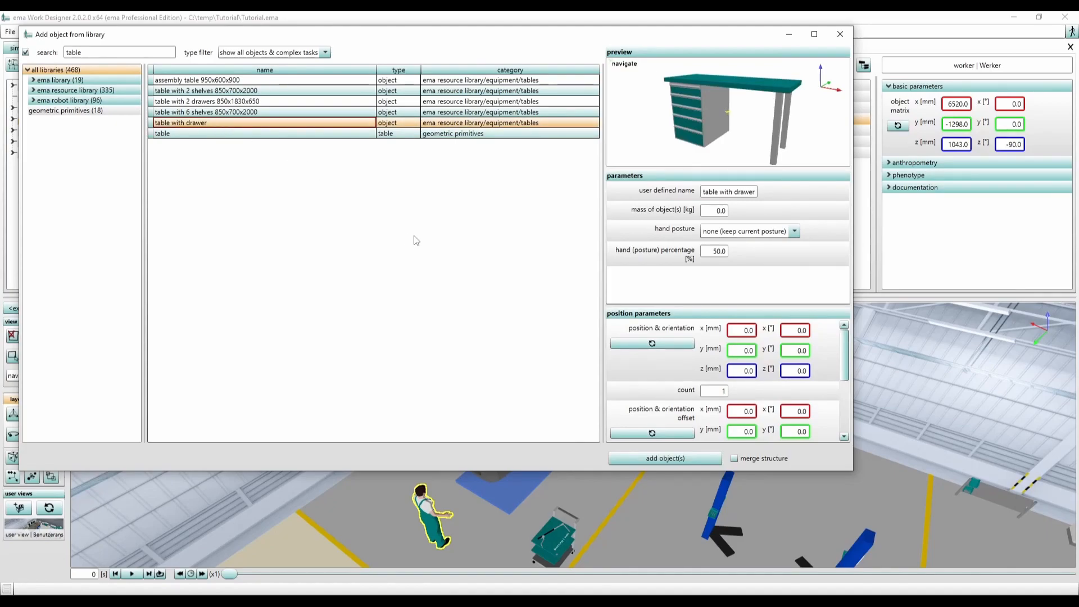
pyautogui.click(683, 459)
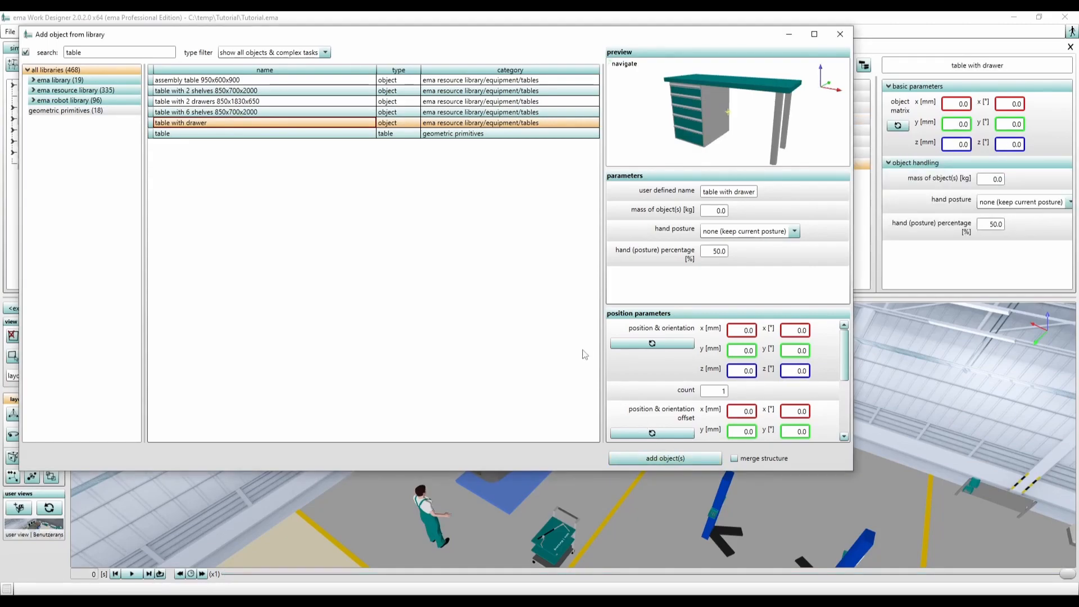
# Search the libraries for "computer" and add both the computer screen and the computer keyboard
pyautogui.moveTo(105, 51); pyautogui.dragTo(64, 50)
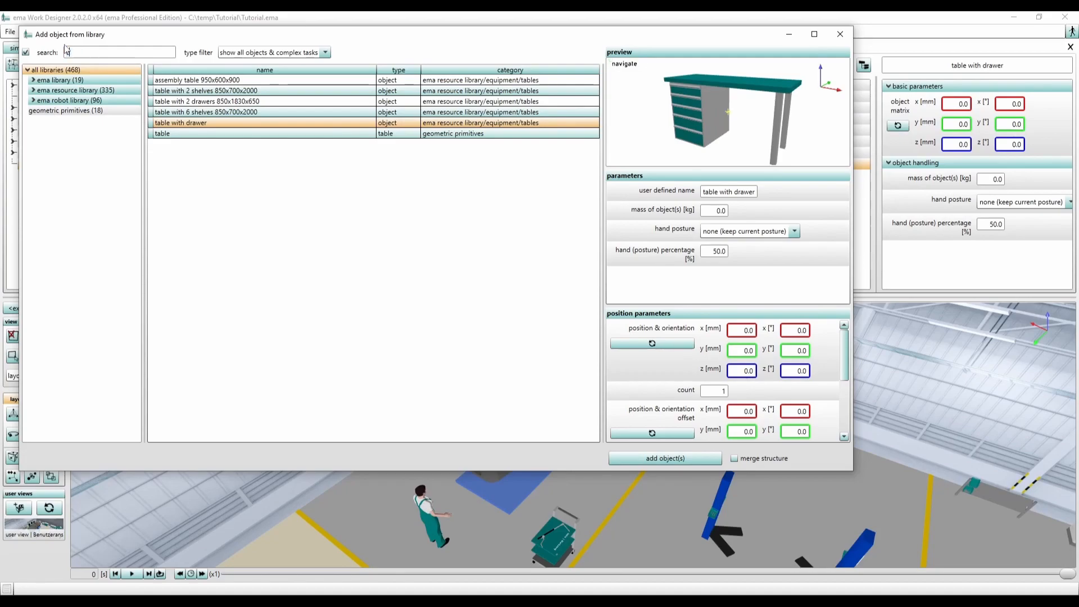
pyautogui.write('computer')
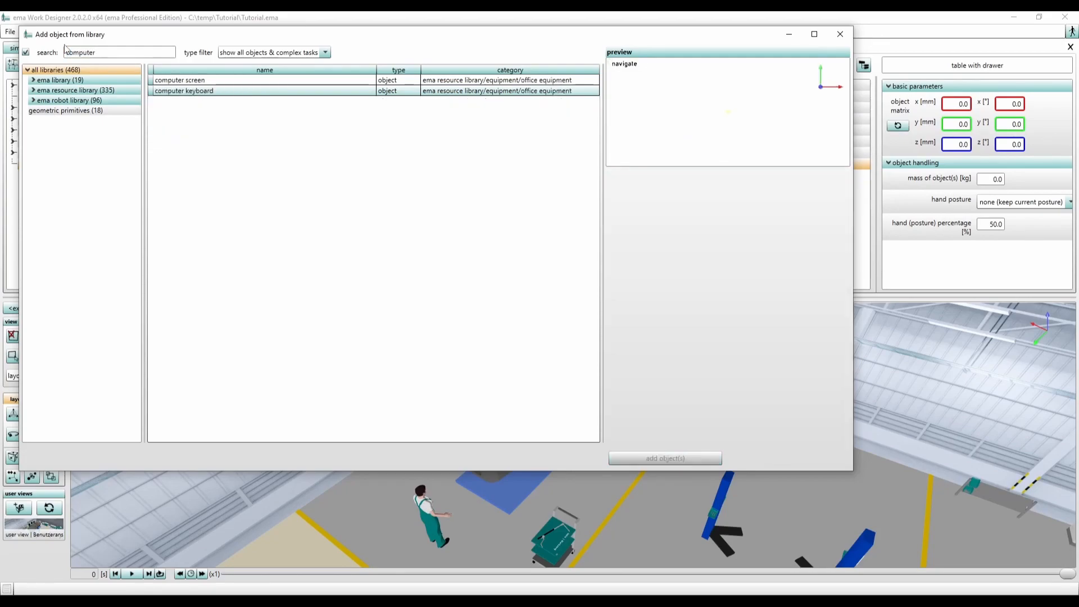
pyautogui.click(212, 82)
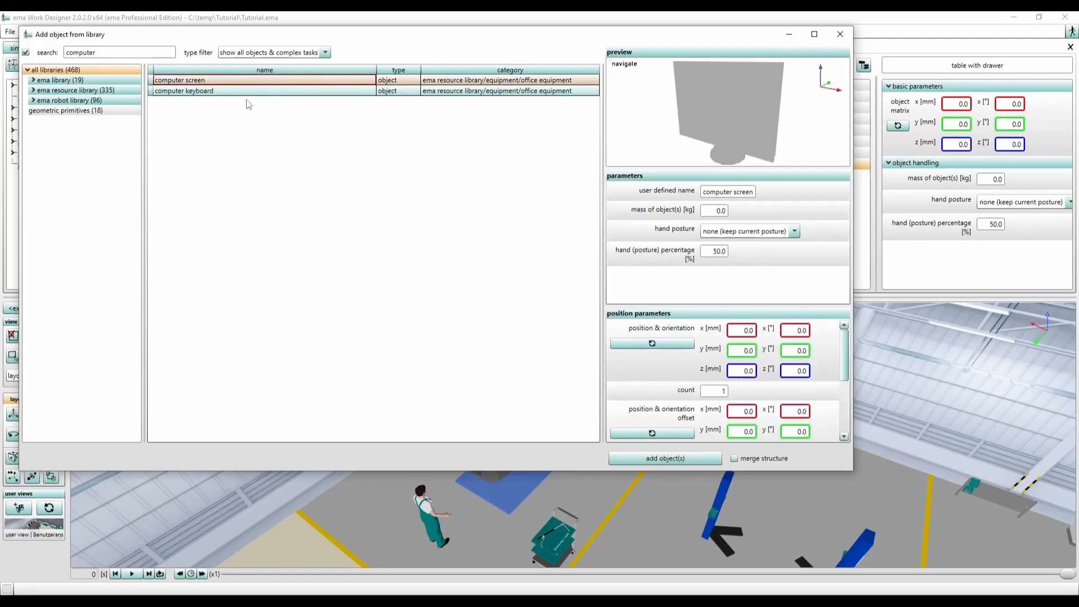
pyautogui.click(651, 458)
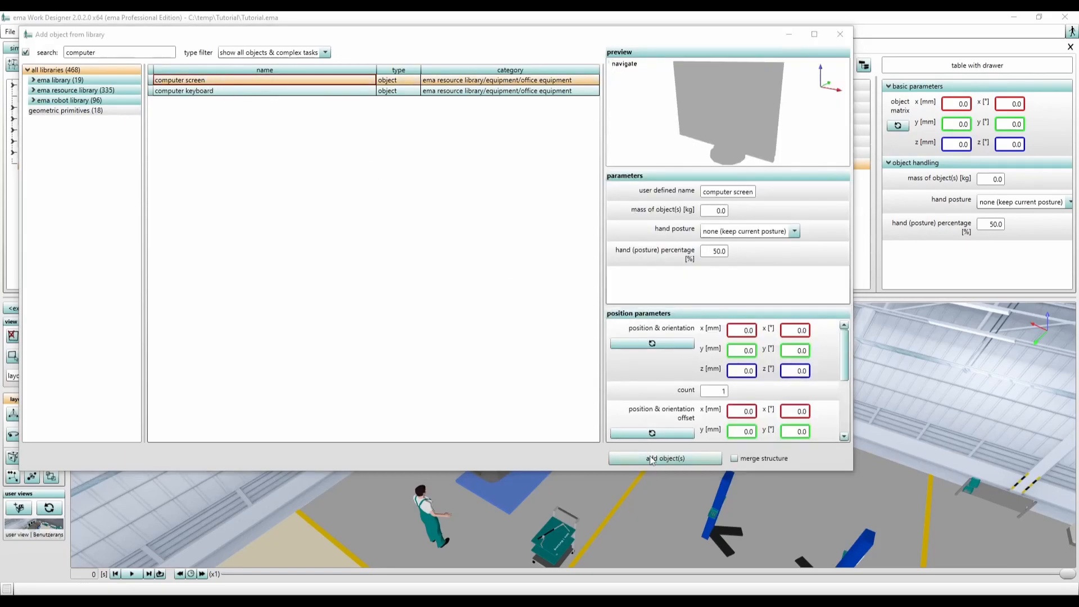
pyautogui.click(287, 92)
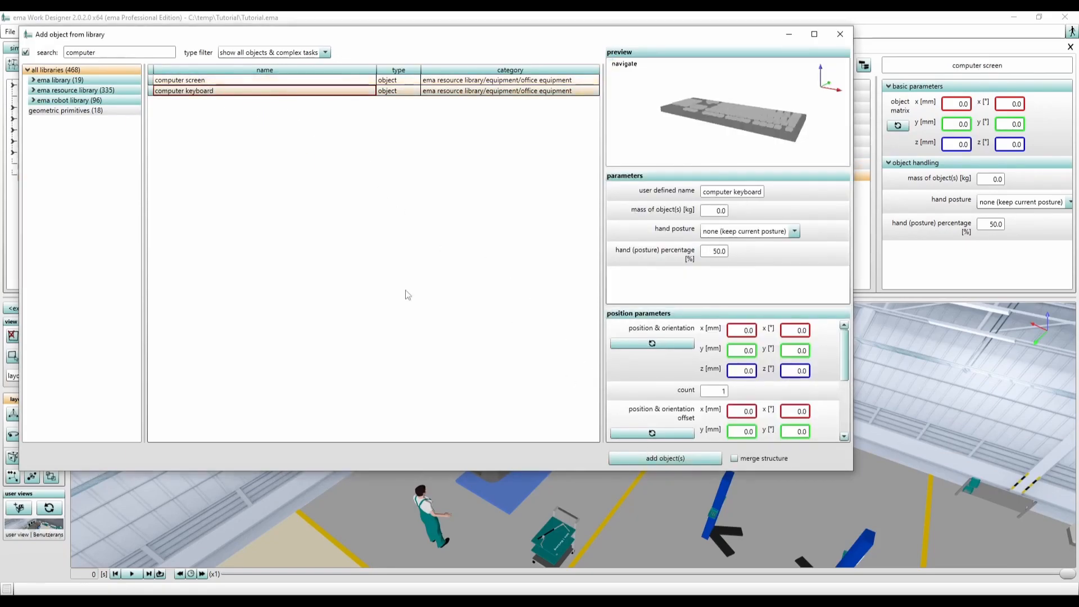
pyautogui.click(641, 460)
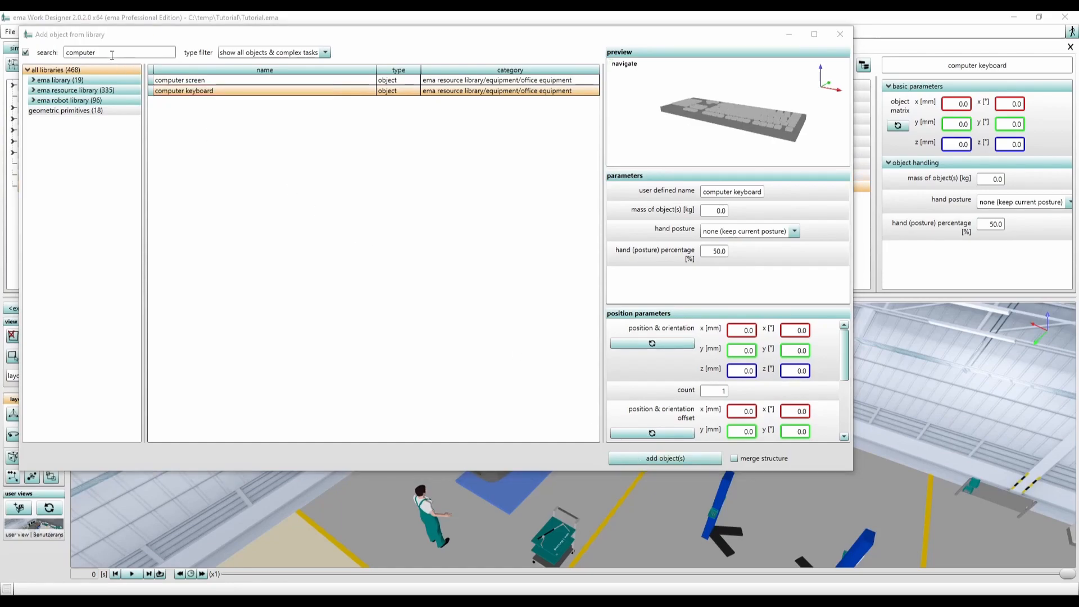
# Search the libraries for "stool", add the rolling stool 620x350x750 and close the object library
pyautogui.write('stool')
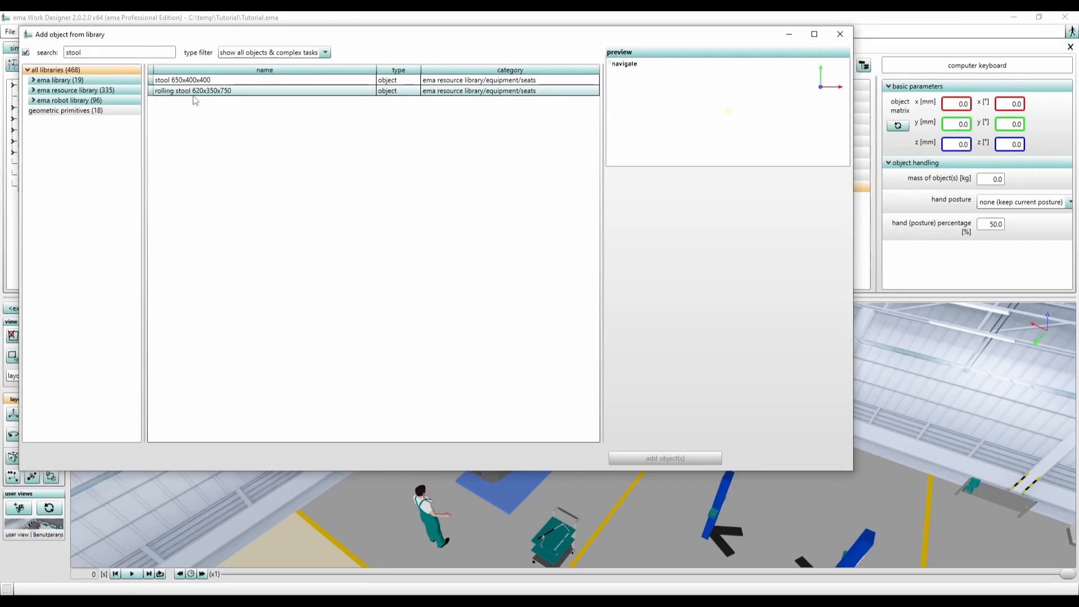
pyautogui.click(194, 92)
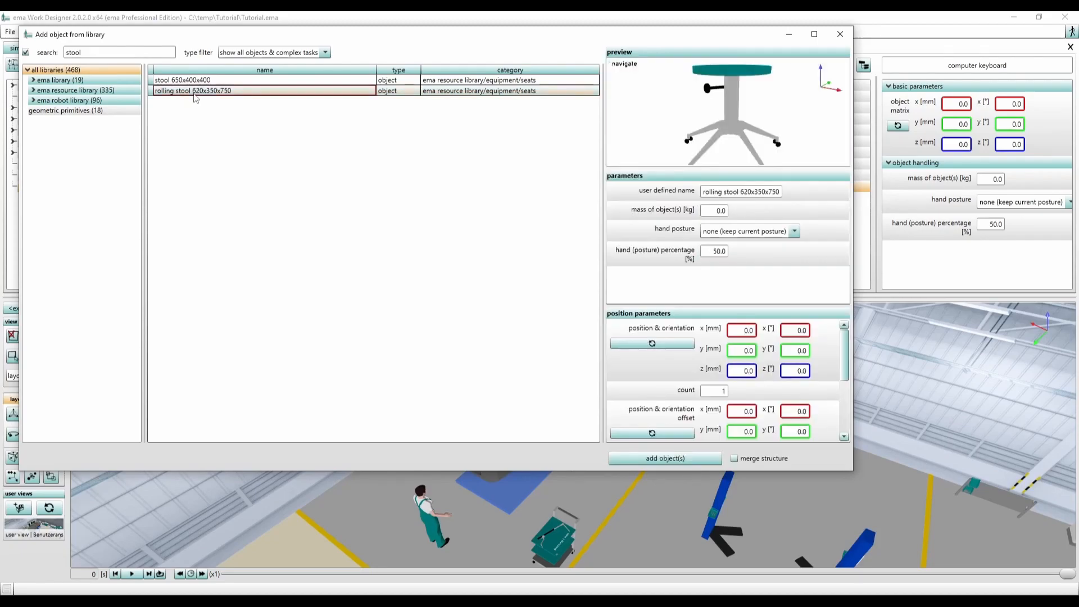
pyautogui.click(637, 461)
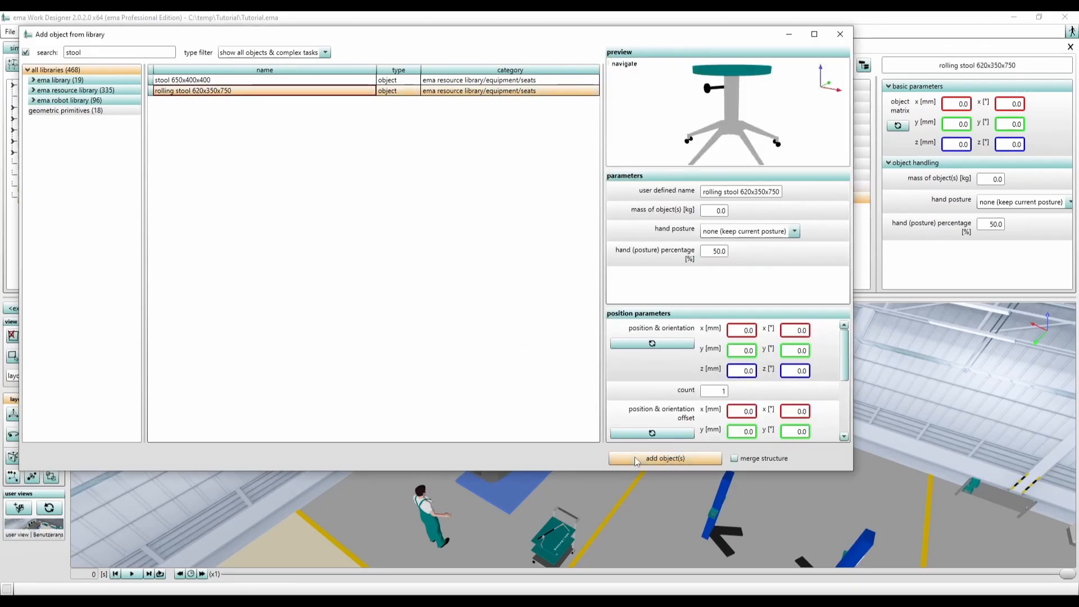
pyautogui.click(840, 35)
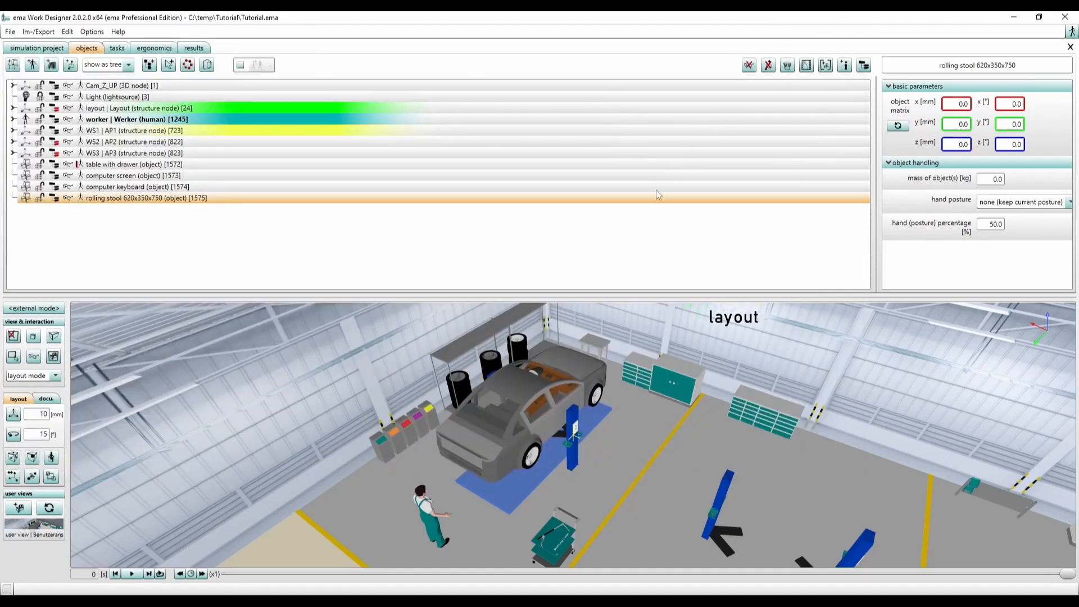
# Select all four added objects, from the table with drawer to the rolling stool, and locate them up close in the scene
pyautogui.click(153, 165)
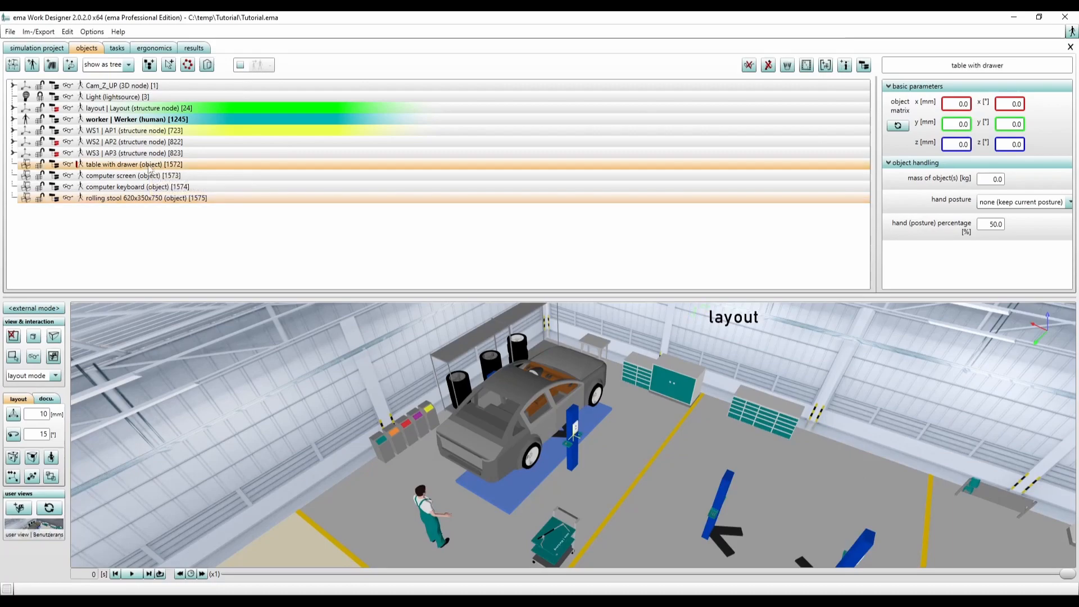
pyautogui.keyDown('shift'); pyautogui.click(143, 199); pyautogui.keyUp('shift')
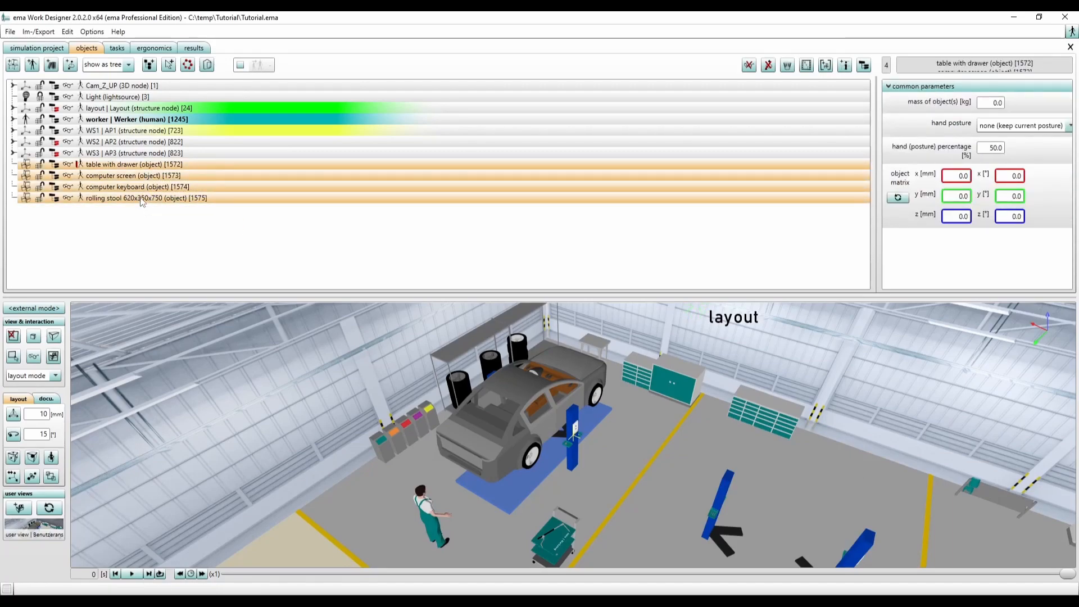
pyautogui.press('space')
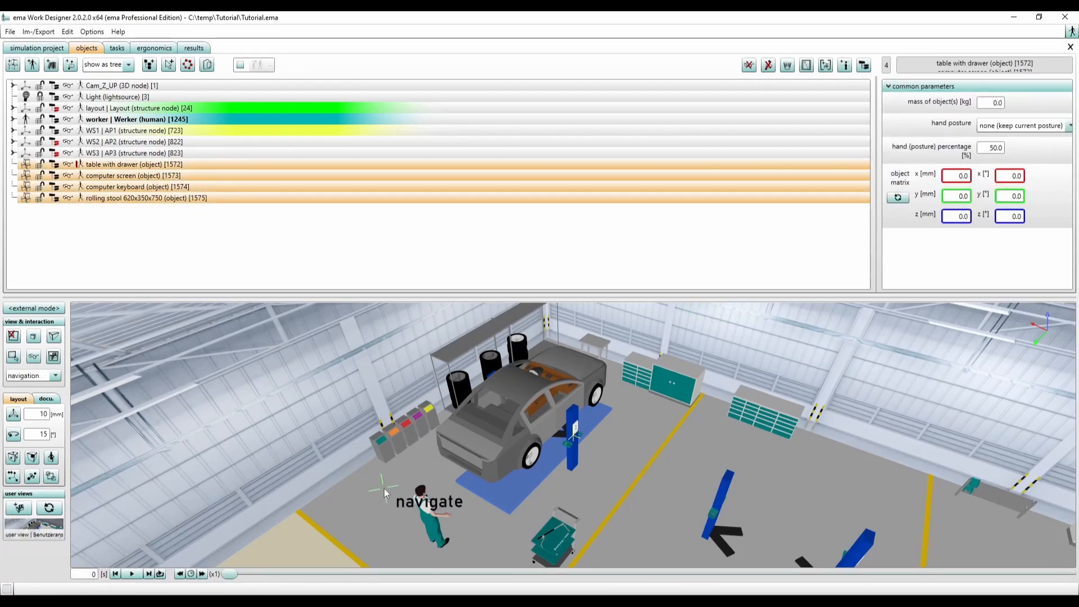
pyautogui.scroll(-3, 395, 482)
pyautogui.scroll(3, 576, 535)
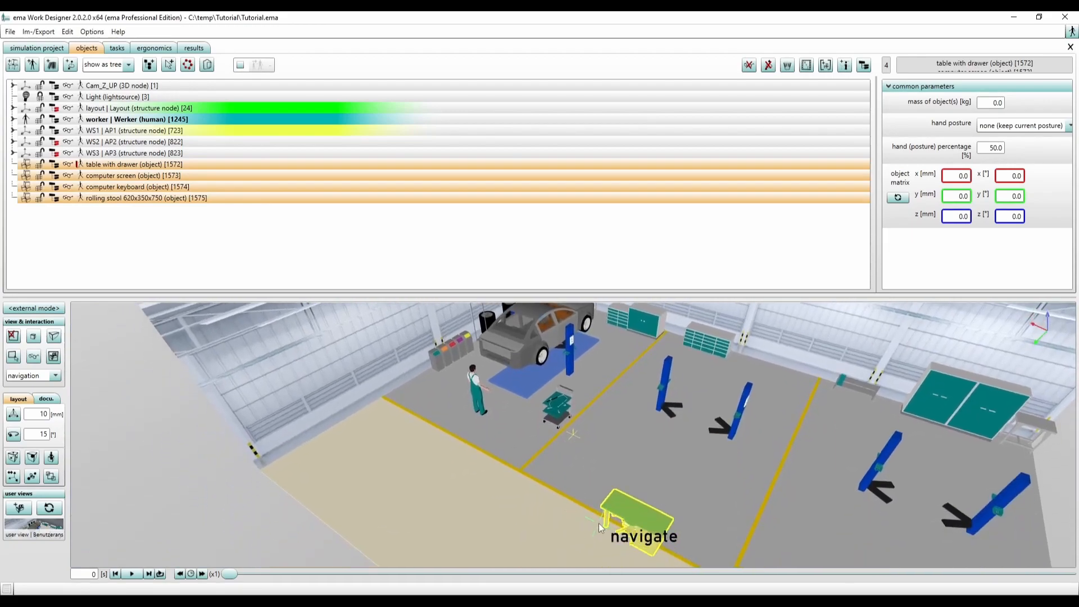
pyautogui.scroll(3, 621, 518)
pyautogui.scroll(1, 680, 504)
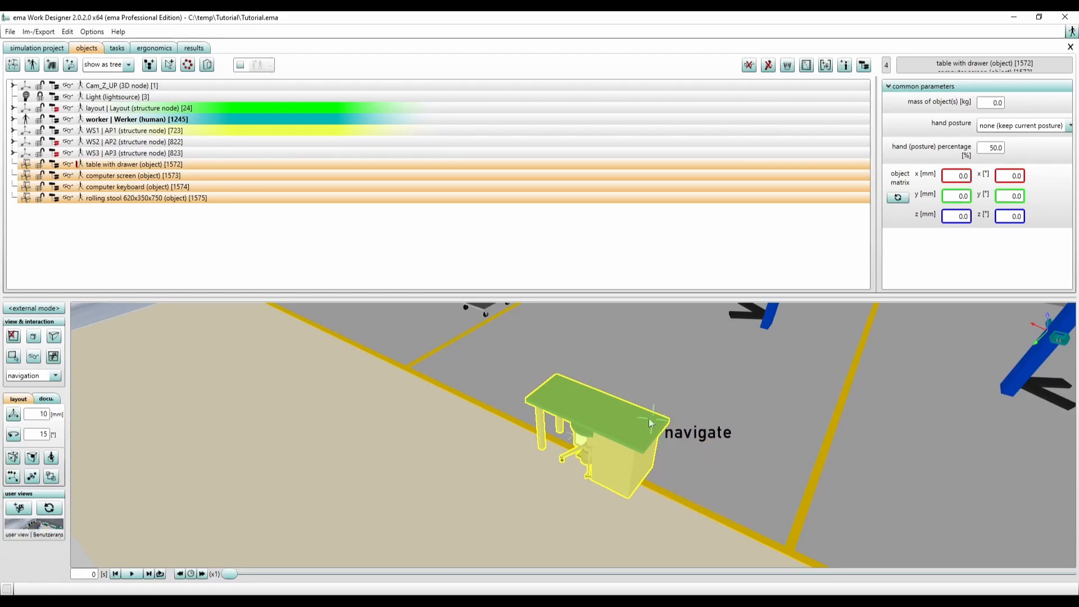
# Move the rolling stool out from under the table with drawer to stand in front of it at x 170, y -500 mm
pyautogui.click(613, 417)
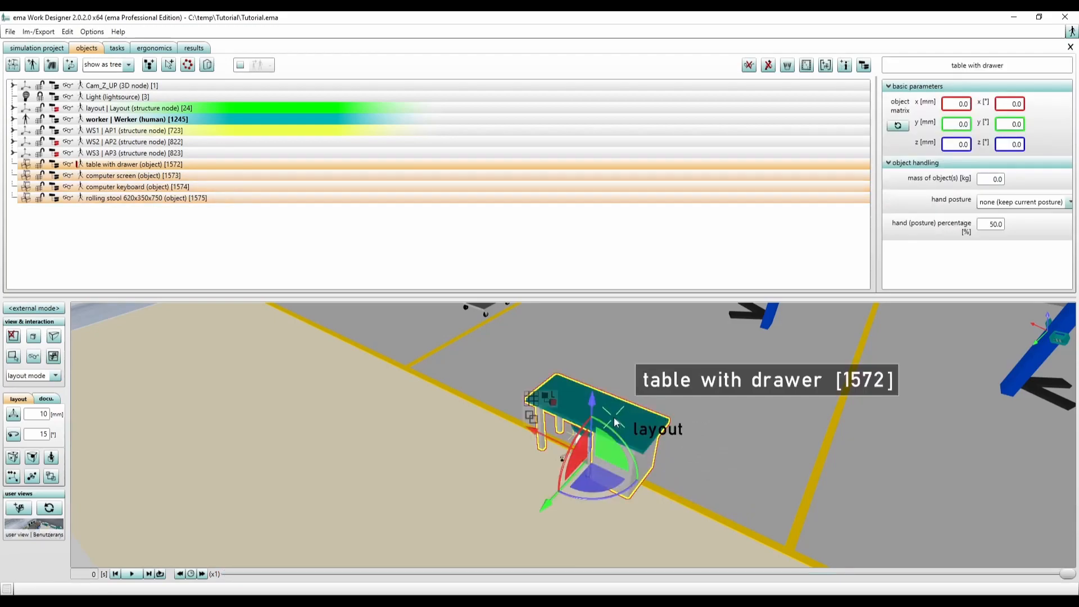
pyautogui.moveTo(543, 426); pyautogui.dragTo(436, 426, button='middle')
pyautogui.click(552, 407)
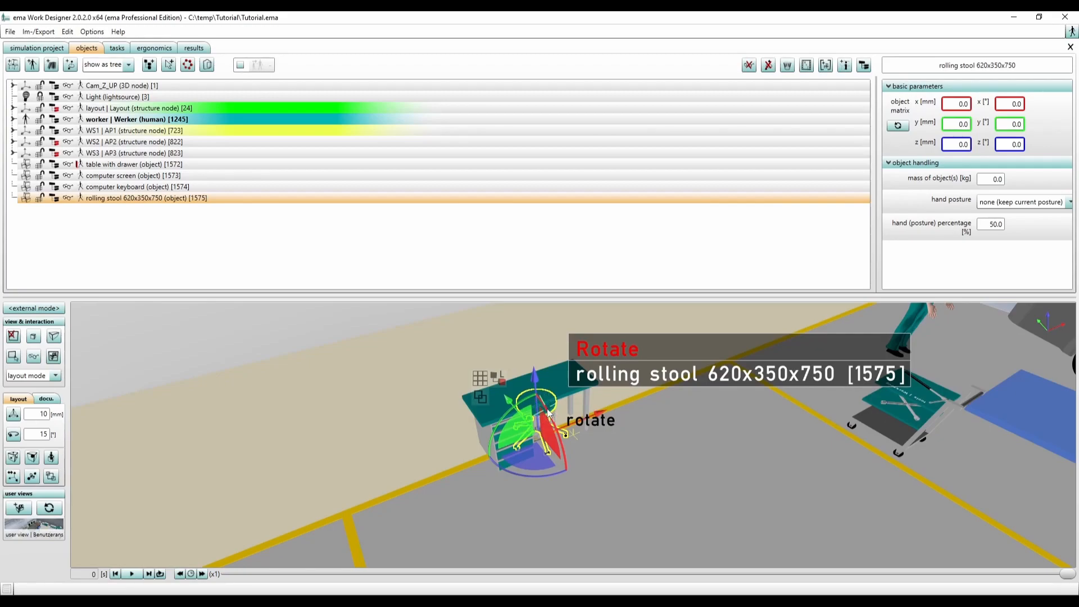
pyautogui.moveTo(596, 416); pyautogui.dragTo(632, 402)
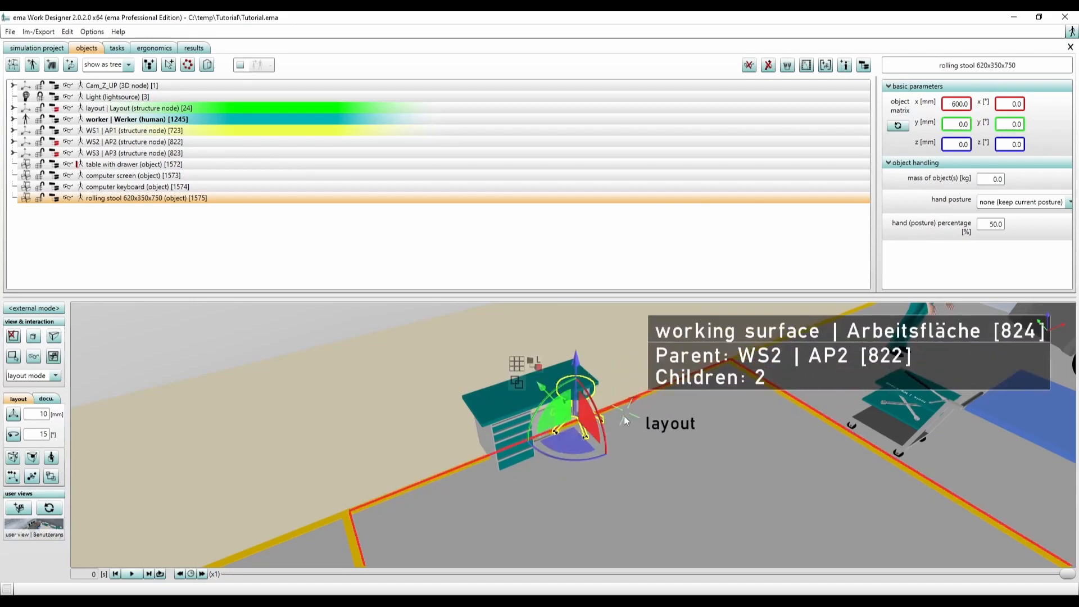
pyautogui.moveTo(569, 444); pyautogui.dragTo(560, 478)
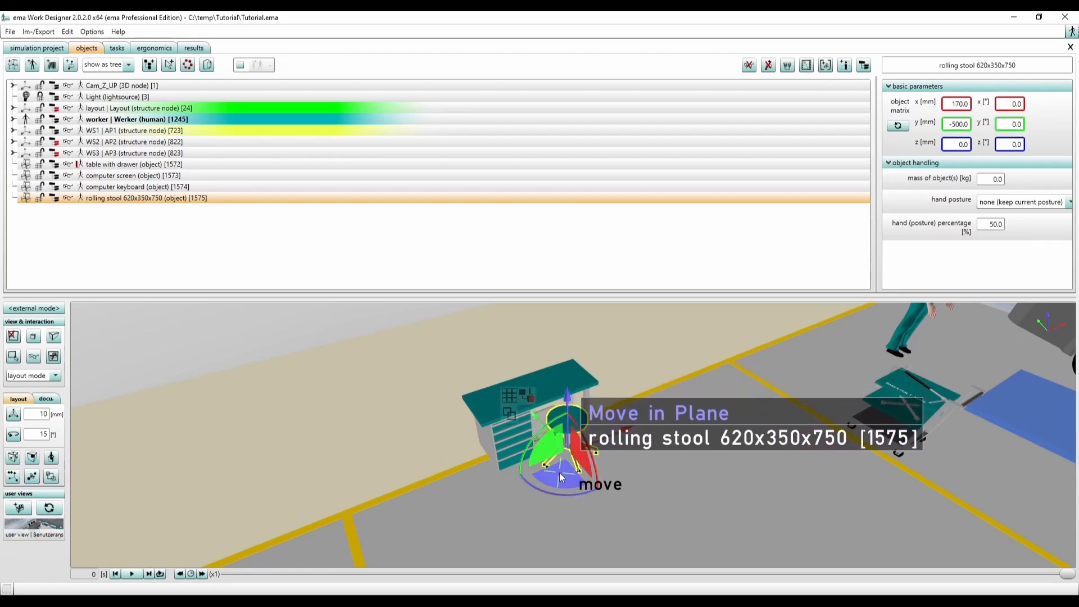
pyautogui.moveTo(541, 433)
pyautogui.mouseDown()
pyautogui.moveTo(583, 417)
pyautogui.moveTo(548, 435)
pyautogui.mouseUp()
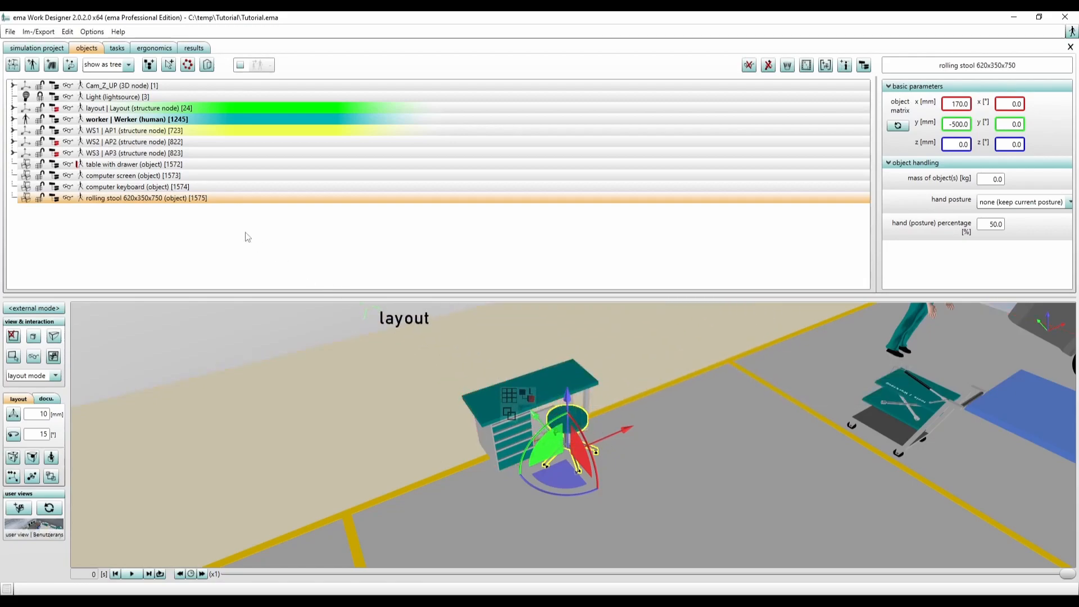
# Place the computer screen and computer keyboard together on the table with drawer and set them as its child objects
pyautogui.click(171, 176)
pyautogui.keyDown('ctrl'); pyautogui.click(163, 188); pyautogui.keyUp('ctrl')
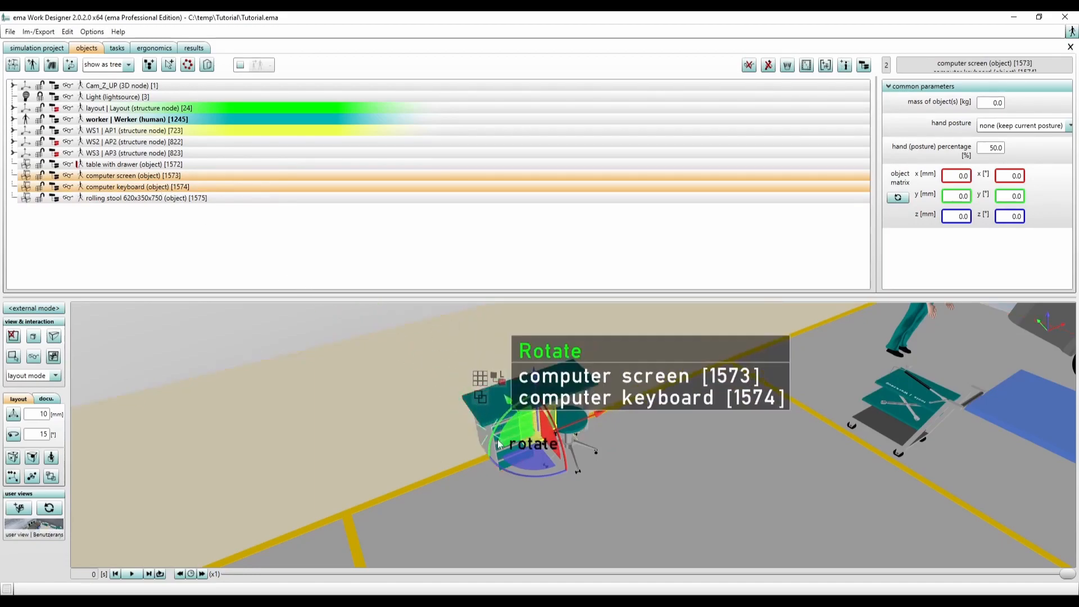
pyautogui.moveTo(531, 449); pyautogui.dragTo(419, 356)
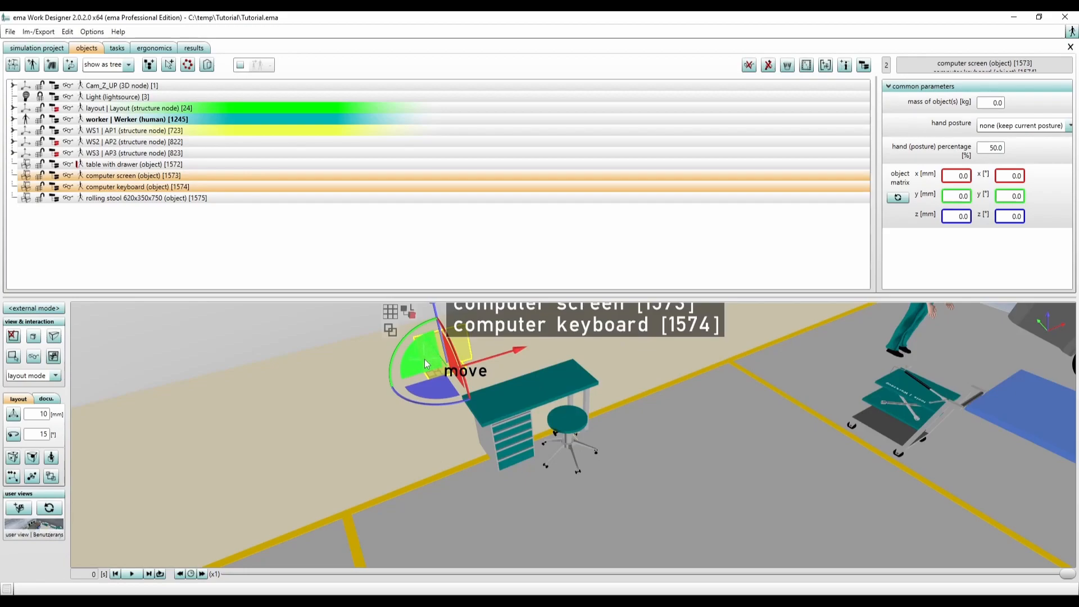
pyautogui.click(51, 457)
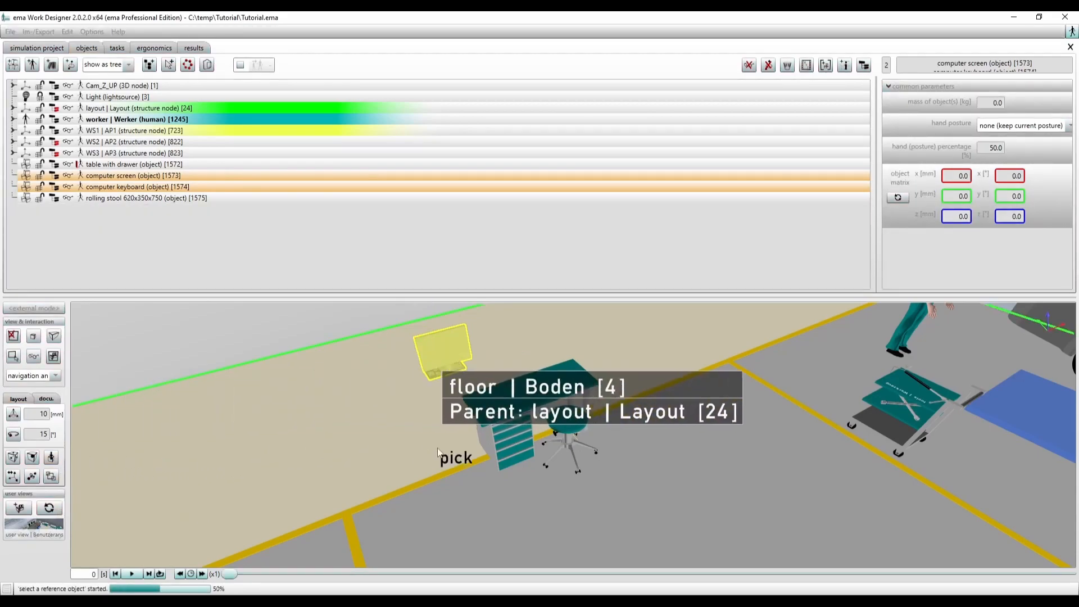
pyautogui.click(510, 405)
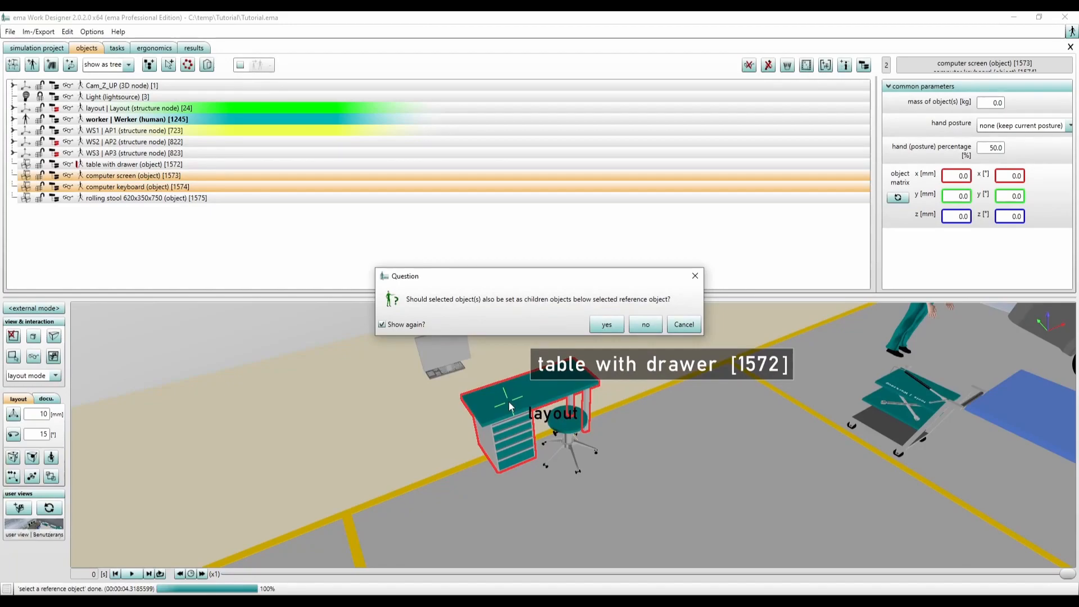
pyautogui.click(606, 325)
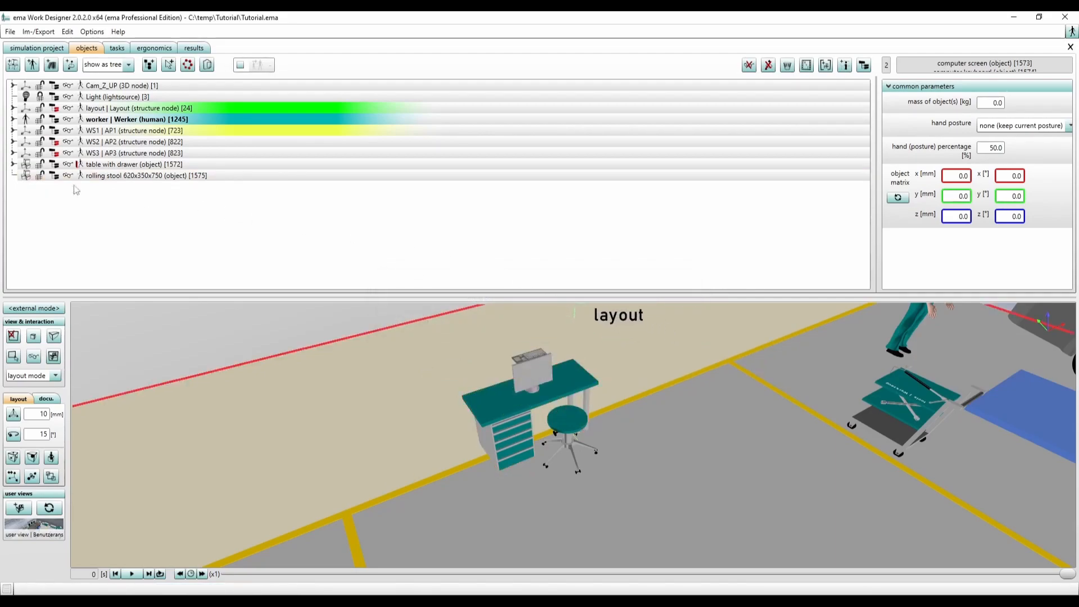
# Expand the table with drawer in the object tree and make the rolling stool another child object of it
pyautogui.click(13, 164)
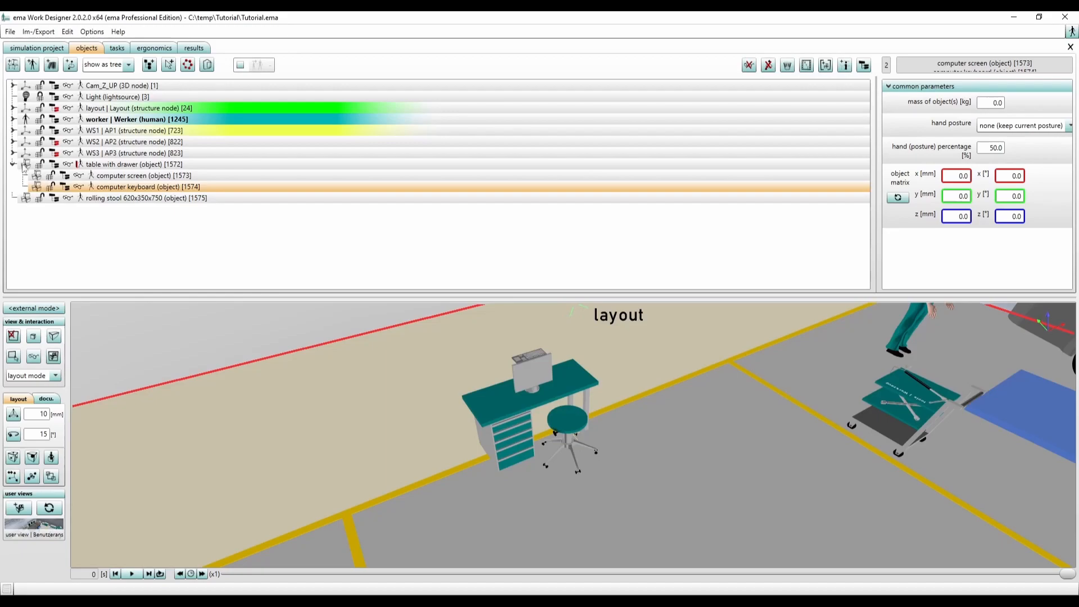
pyautogui.keyDown('ctrl'); pyautogui.click(133, 180); pyautogui.keyUp('ctrl')
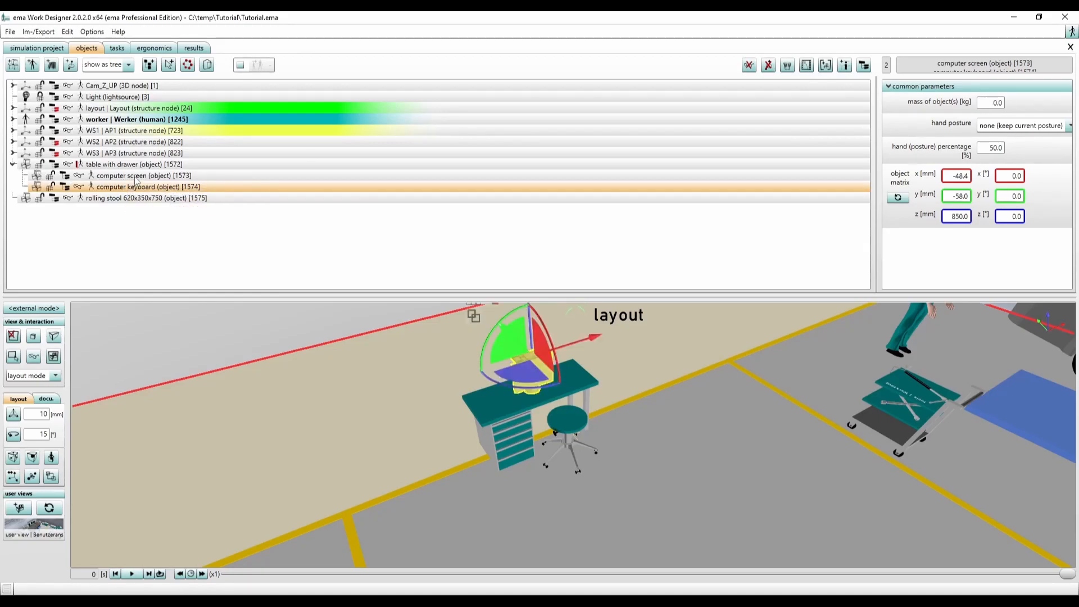
pyautogui.click(142, 199)
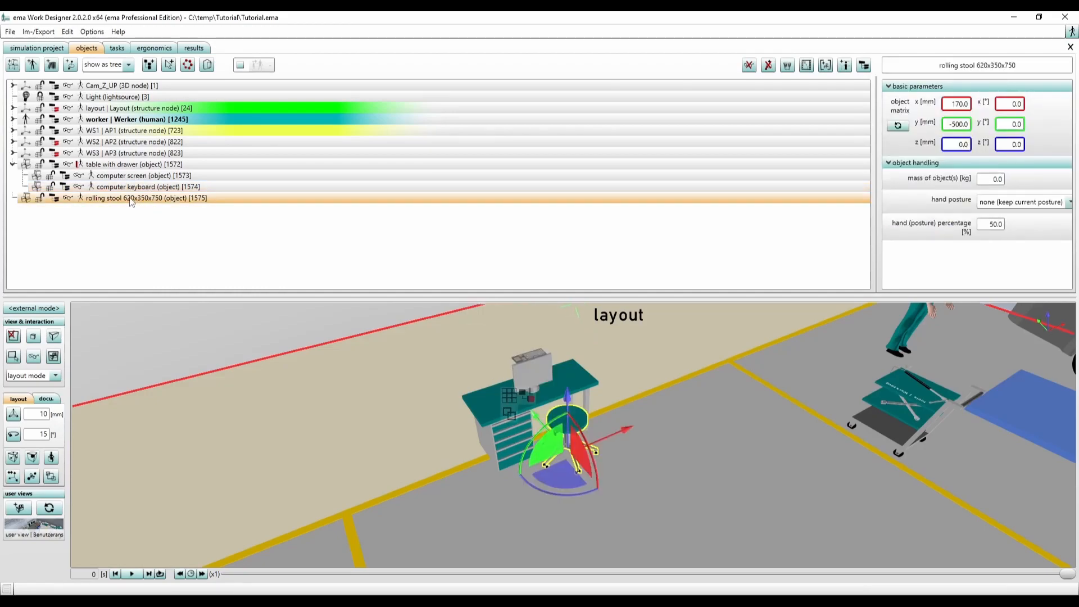
pyautogui.moveTo(131, 199); pyautogui.dragTo(134, 171)
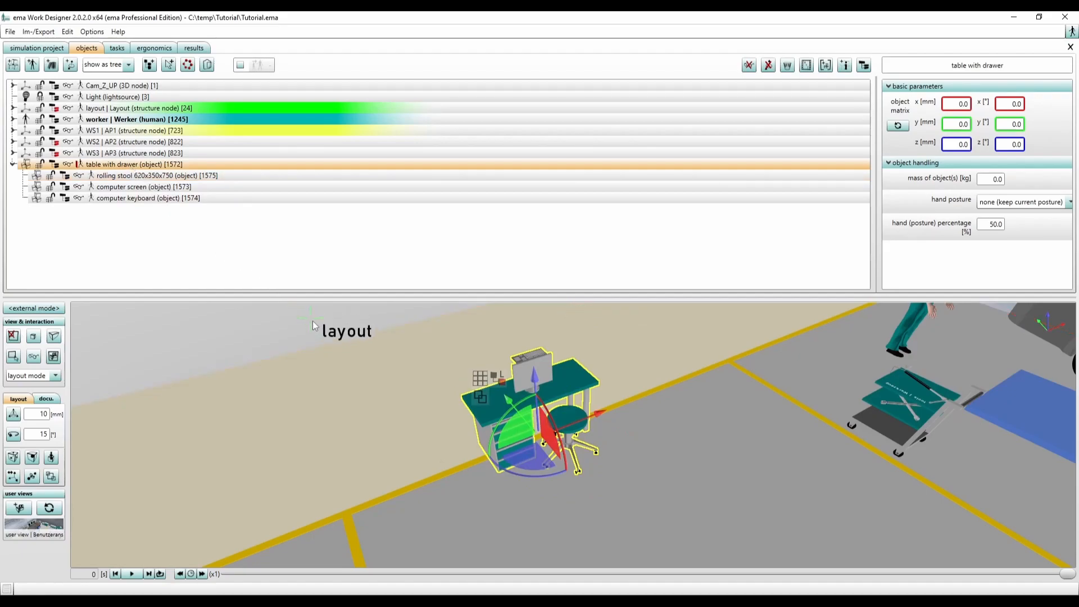
# Turn the computer screen 180° about z and shift it across the tabletop to x 211.6, y 122 mm
pyautogui.scroll(5, 542, 396)
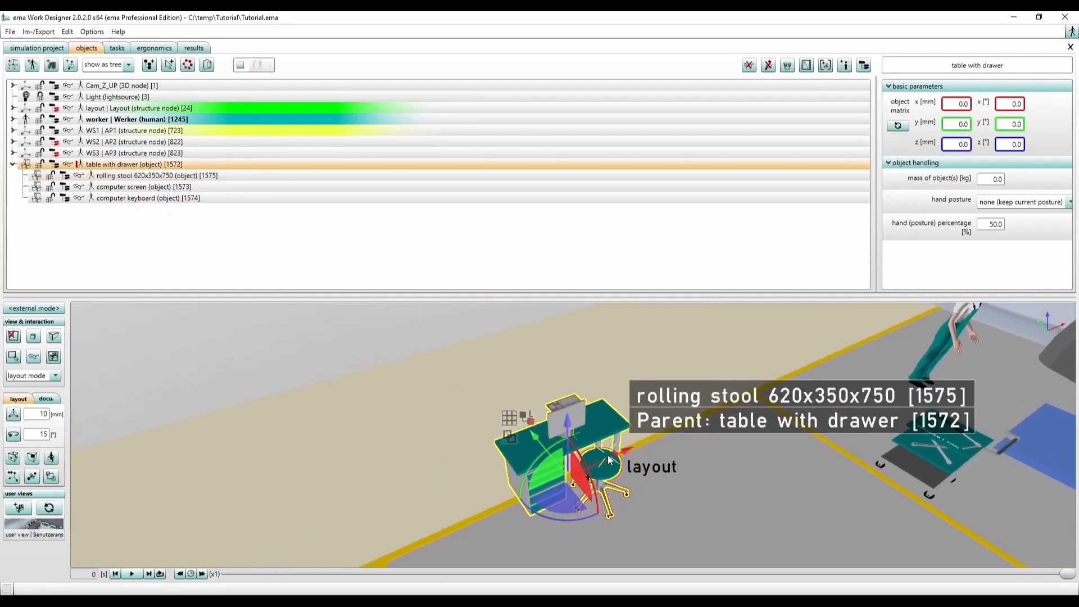
pyautogui.click(568, 405)
pyautogui.moveTo(555, 473); pyautogui.dragTo(575, 338)
pyautogui.moveTo(553, 451); pyautogui.dragTo(572, 425)
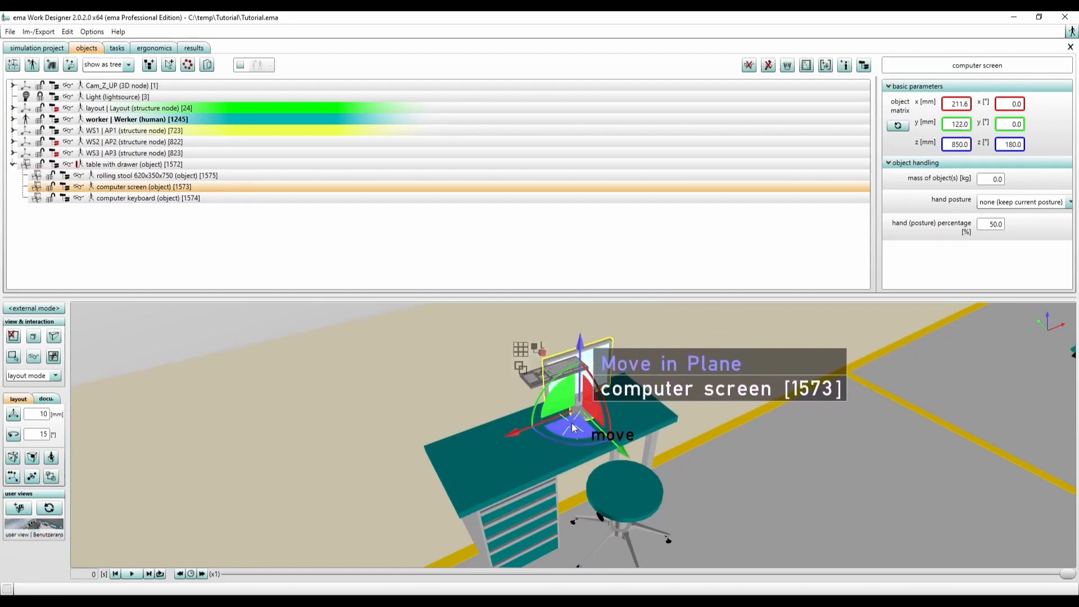
# Turn the computer keyboard 180° about z and set it down on the tabletop in front of the screen at x 164.8, y -155.5, z 850 mm
pyautogui.click(542, 372)
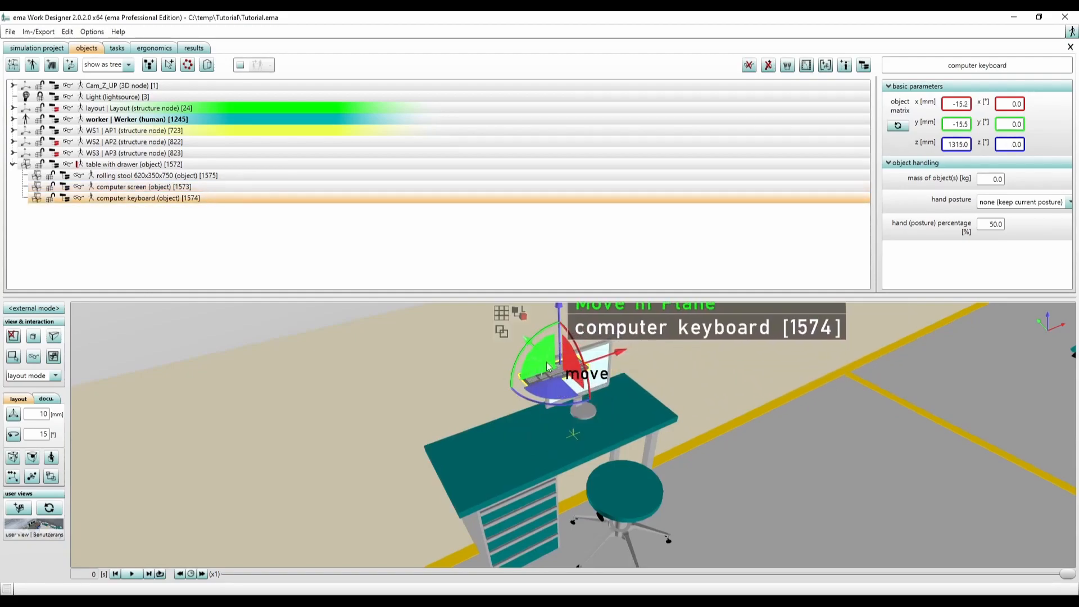
pyautogui.moveTo(561, 400); pyautogui.dragTo(568, 330)
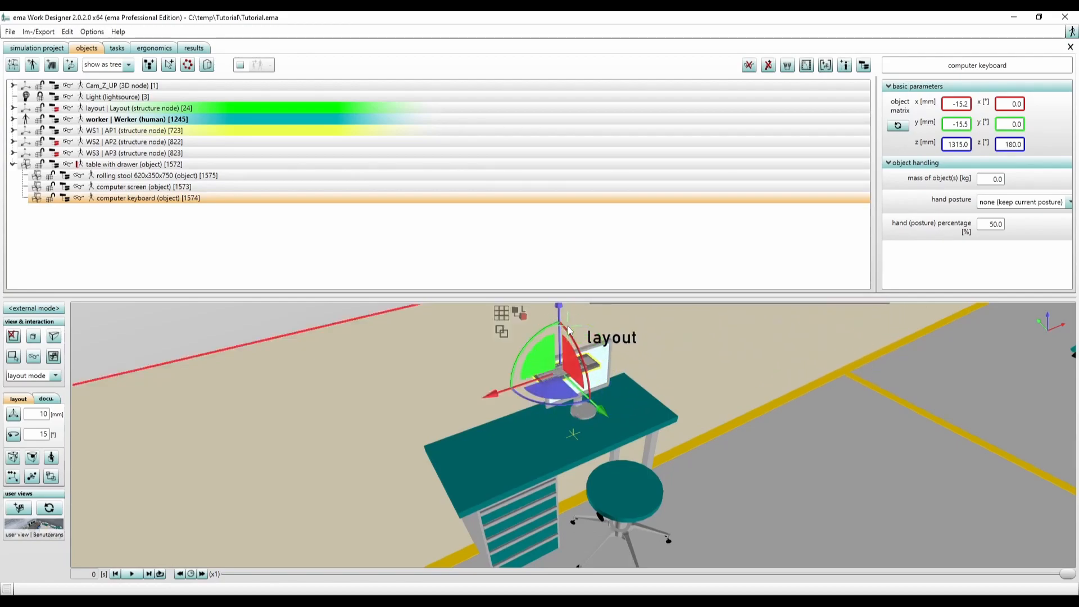
pyautogui.click(504, 333)
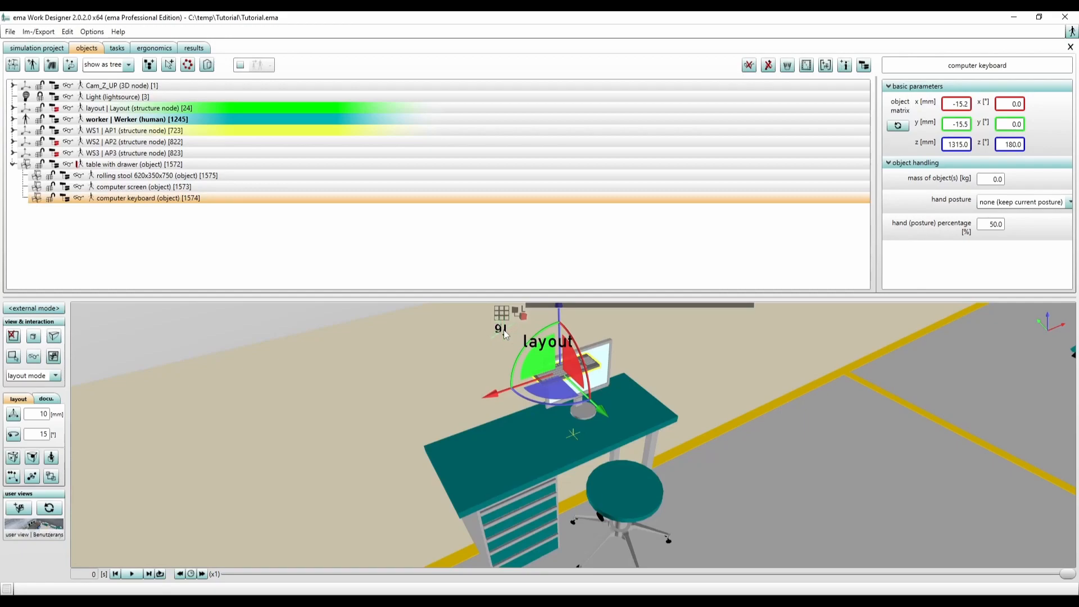
pyautogui.moveTo(553, 387); pyautogui.dragTo(575, 396)
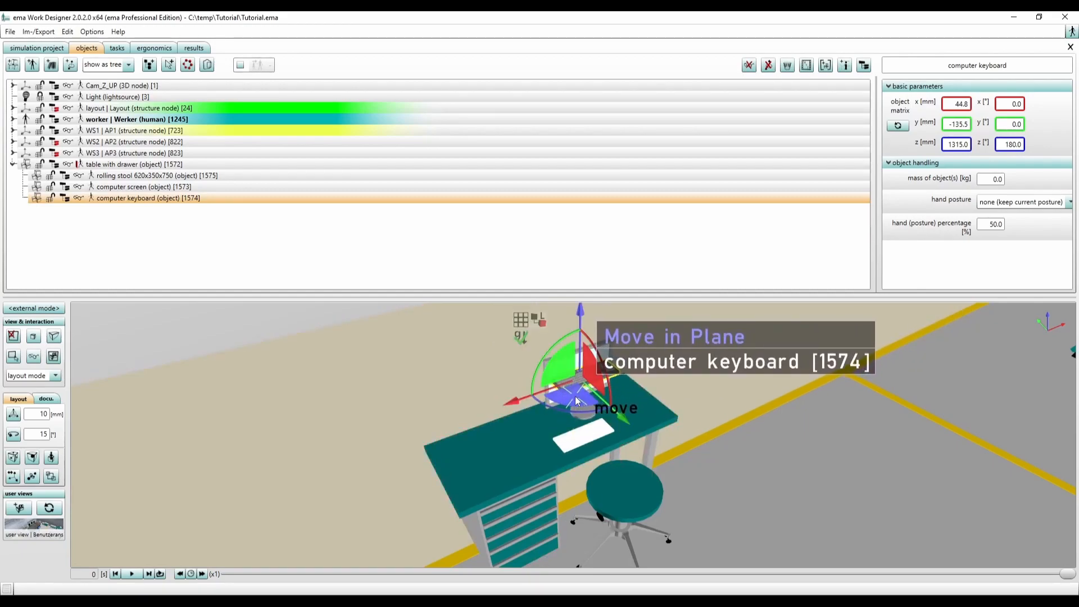
pyautogui.moveTo(571, 396); pyautogui.dragTo(591, 394)
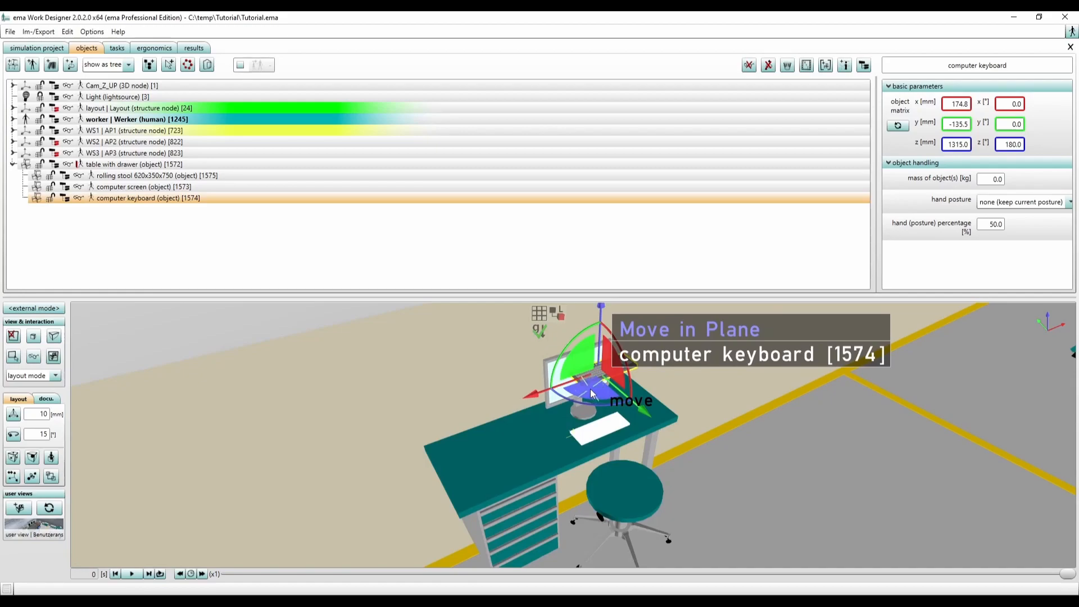
pyautogui.click(591, 393)
pyautogui.moveTo(594, 389); pyautogui.dragTo(594, 392)
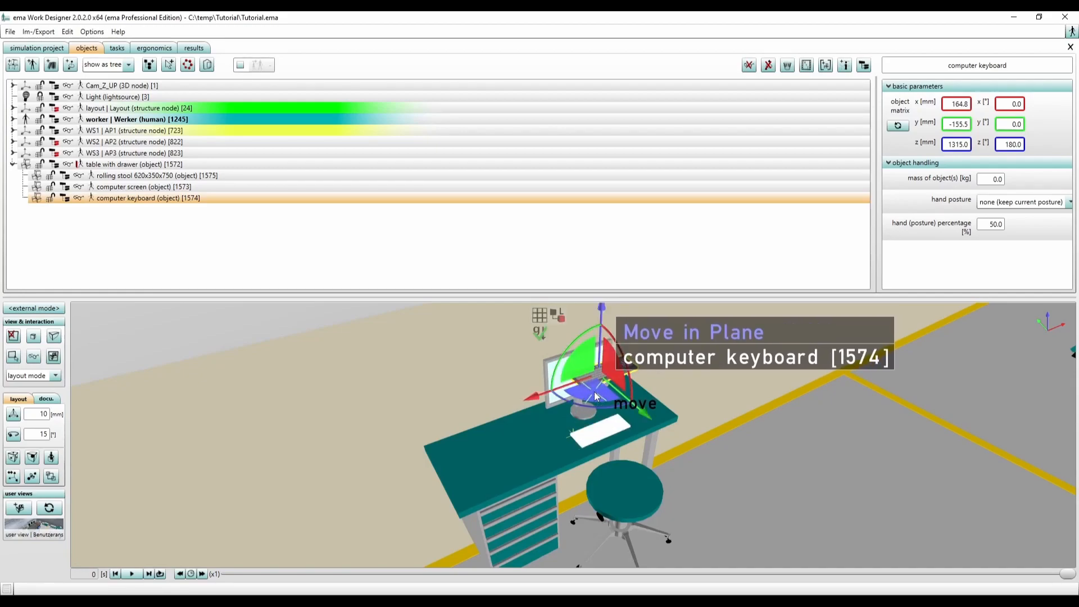
pyautogui.click(540, 334)
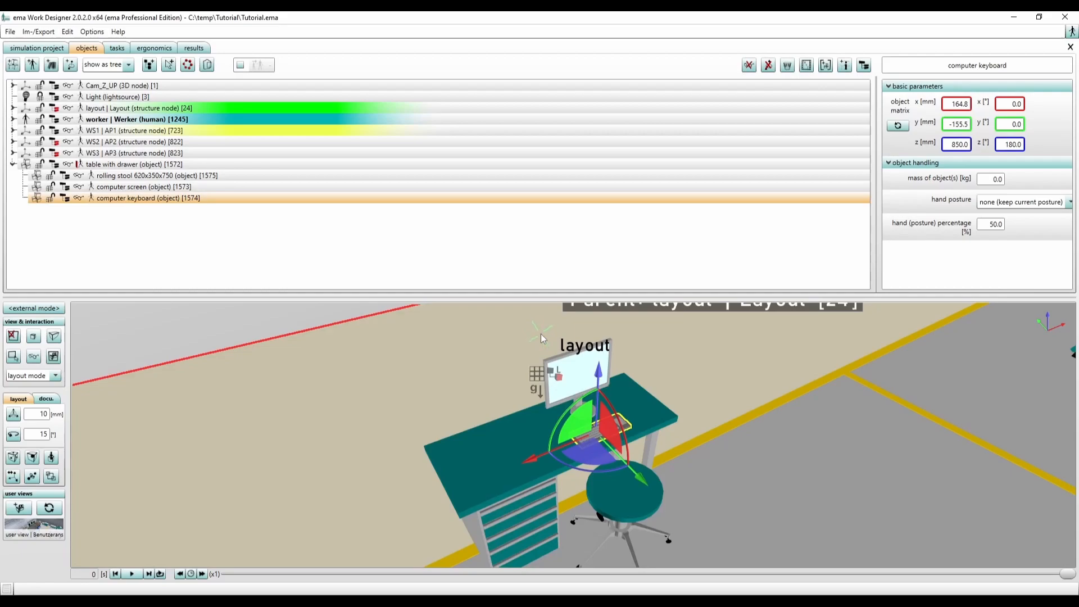
# Rotate the table with drawer, including its child objects, 180° about z
pyautogui.click(160, 164)
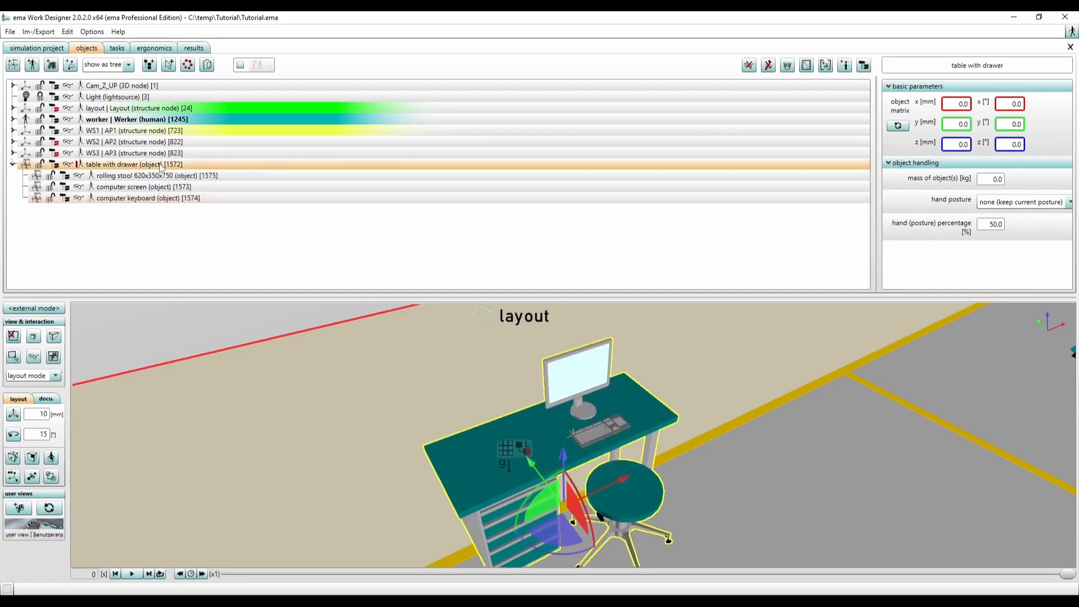
pyautogui.scroll(-5, 616, 473)
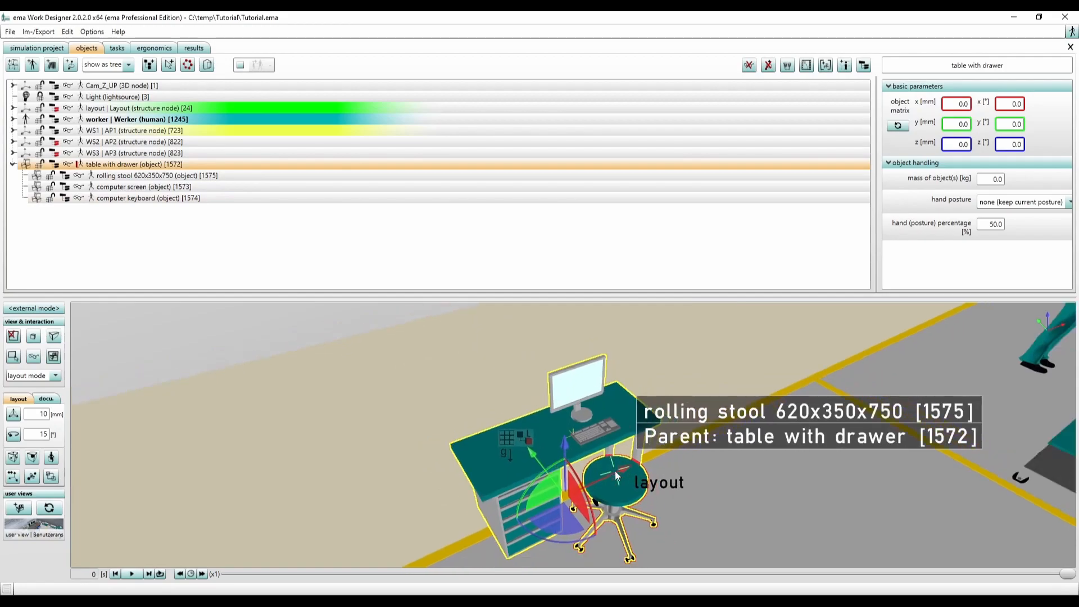
pyautogui.moveTo(558, 518); pyautogui.dragTo(579, 431)
# Move the table with drawer and its children to the hall wall directly beside the low drawer cabinet, at x 0, y -9625 mm
pyautogui.moveTo(577, 456); pyautogui.dragTo(703, 407, button='middle')
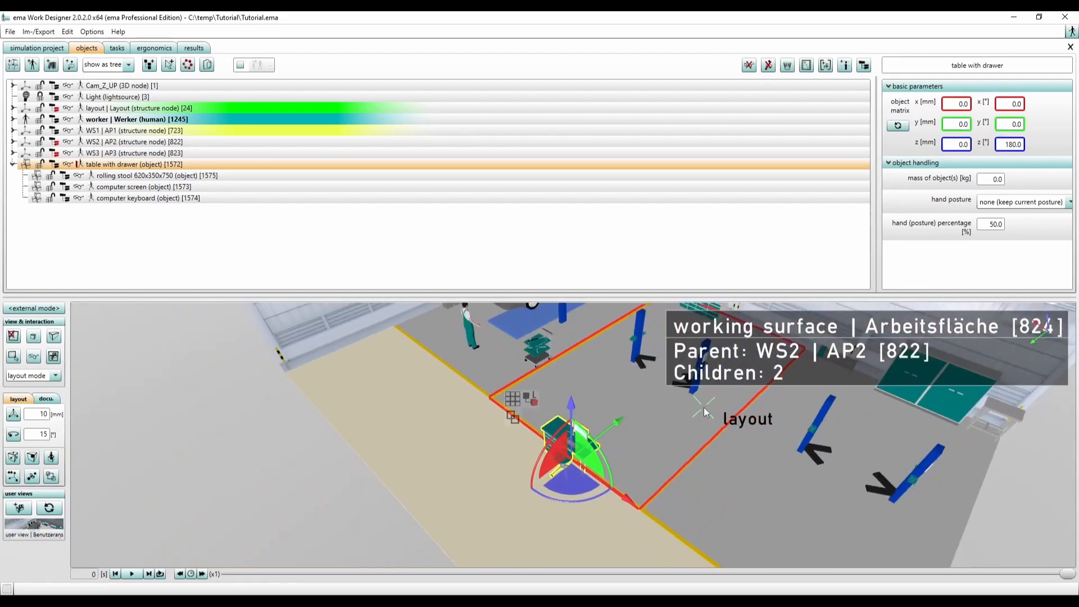
pyautogui.moveTo(577, 478); pyautogui.dragTo(743, 348)
pyautogui.moveTo(715, 314); pyautogui.dragTo(713, 498, button='middle')
pyautogui.scroll(4, 638, 478)
pyautogui.scroll(3, 642, 482)
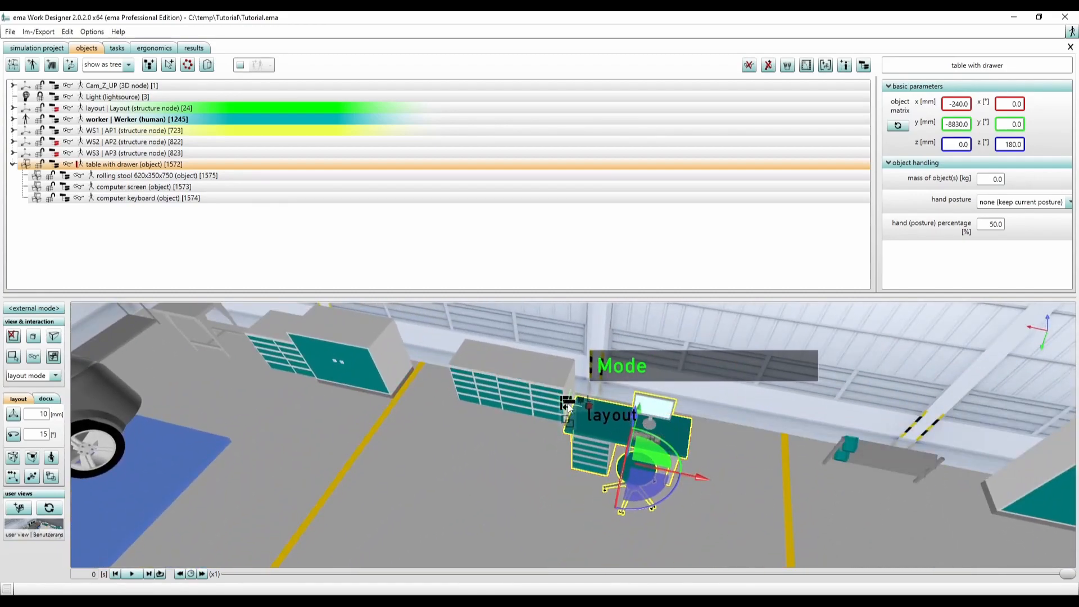
pyautogui.moveTo(674, 433); pyautogui.dragTo(714, 473, button='middle')
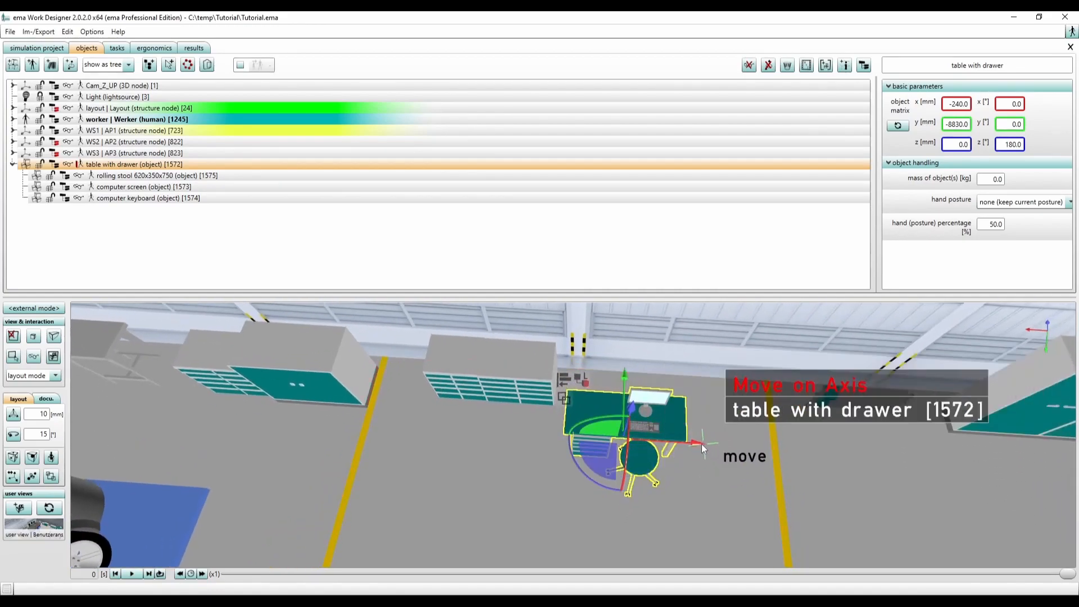
pyautogui.moveTo(627, 365); pyautogui.dragTo(626, 331)
pyautogui.moveTo(699, 397); pyautogui.dragTo(684, 396)
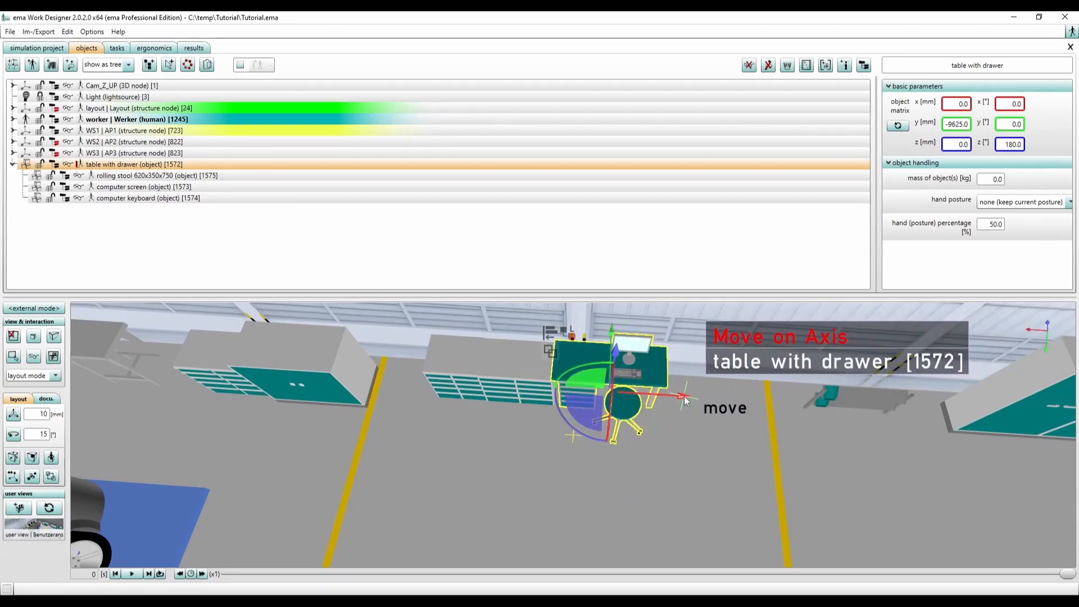
pyautogui.moveTo(684, 396); pyautogui.dragTo(653, 330, button='middle')
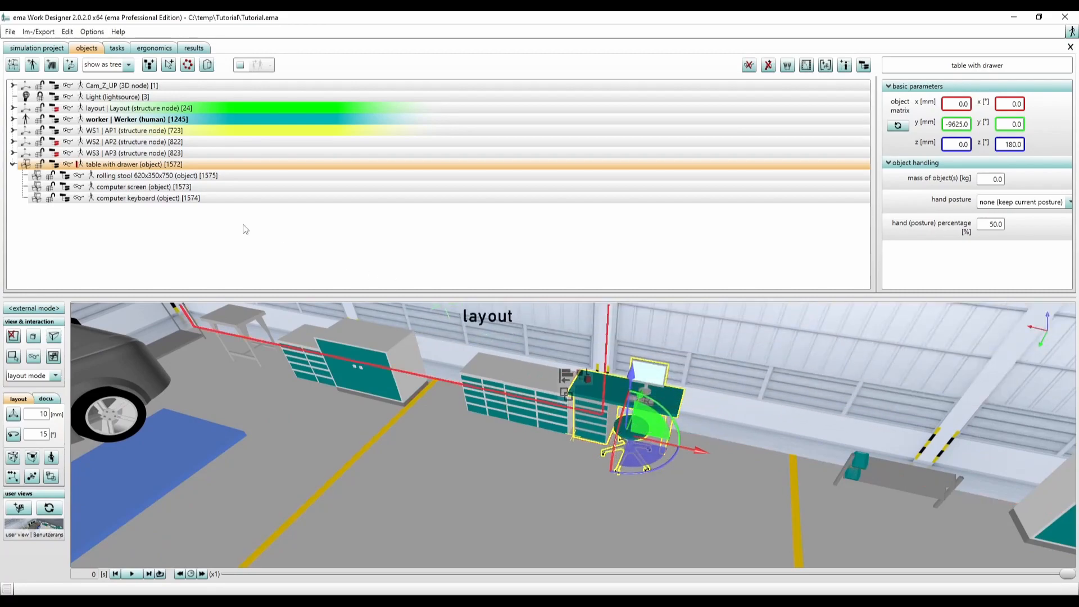
# Move the table with drawer and its children into the workstation equipment node of WS2 in the object tree
pyautogui.click(13, 141)
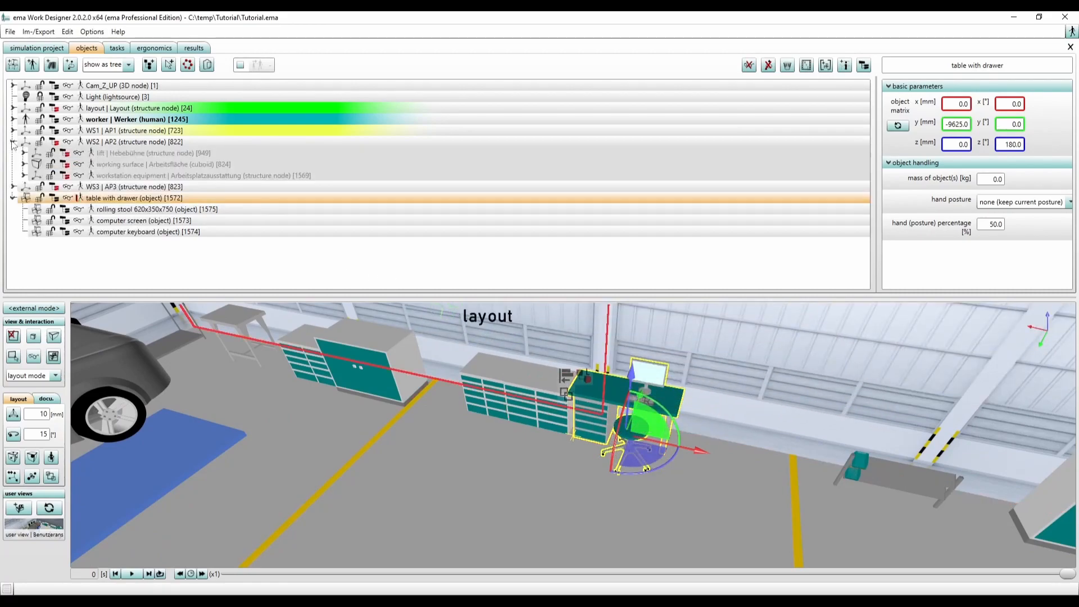
pyautogui.click(24, 176)
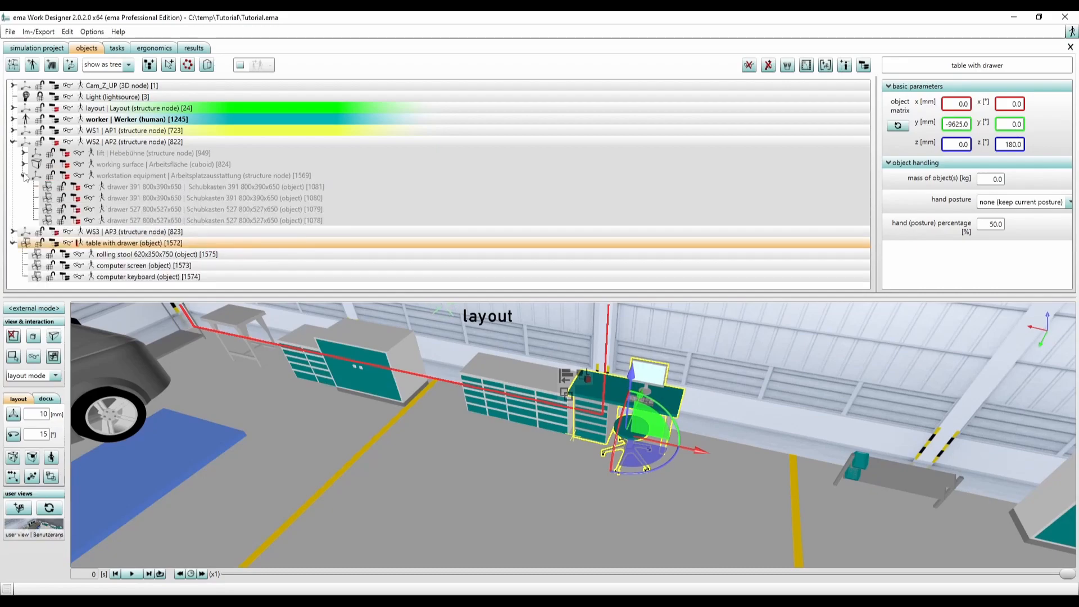
pyautogui.moveTo(126, 247); pyautogui.dragTo(133, 186)
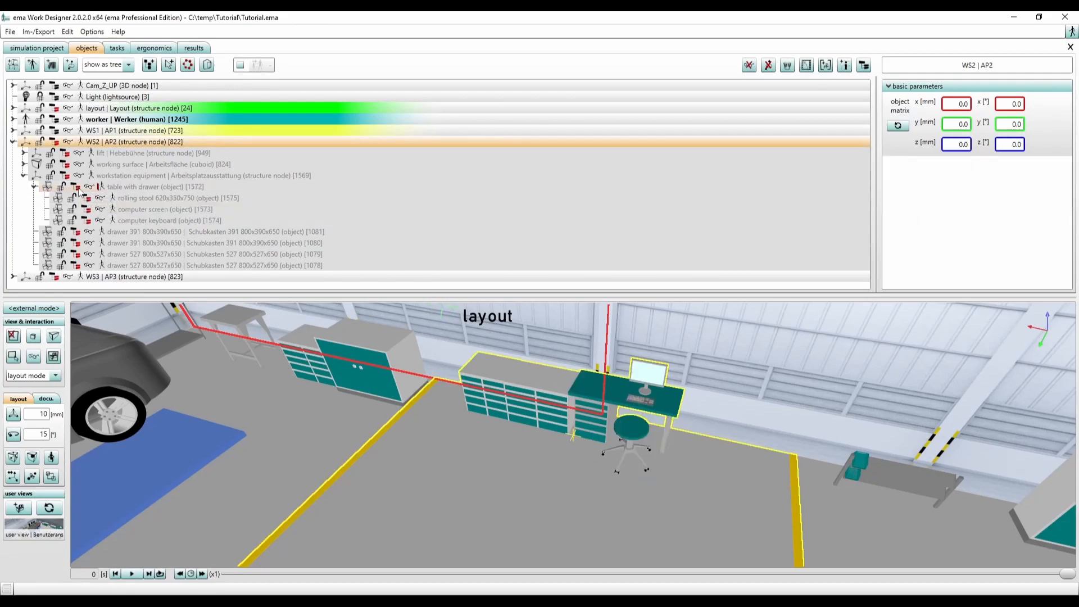
pyautogui.click(14, 142)
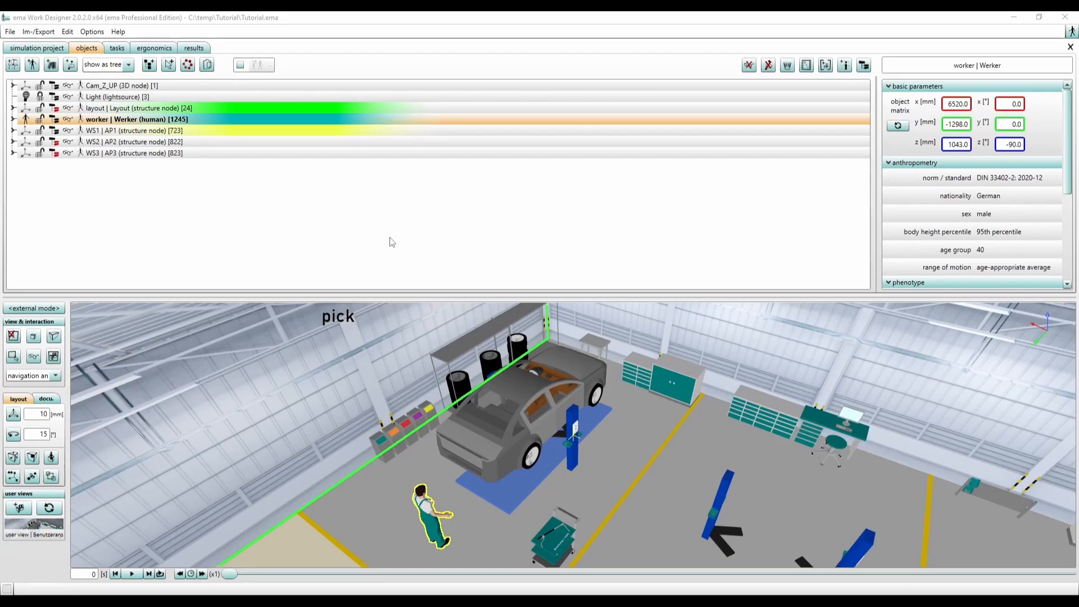
# Import impact-wrench_Schlagschrauber.dae from the project's emaGeometry folder with its object structure, adopting the settings at scaling factor 1
pyautogui.click(12, 65)
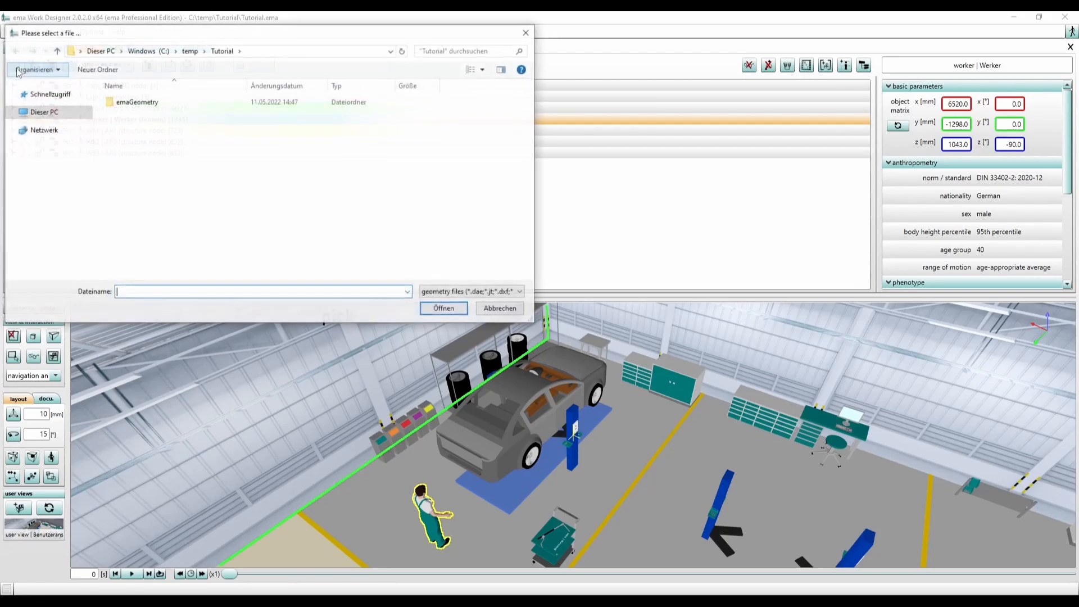
pyautogui.doubleClick(164, 107)
pyautogui.scroll(-4, 211, 194)
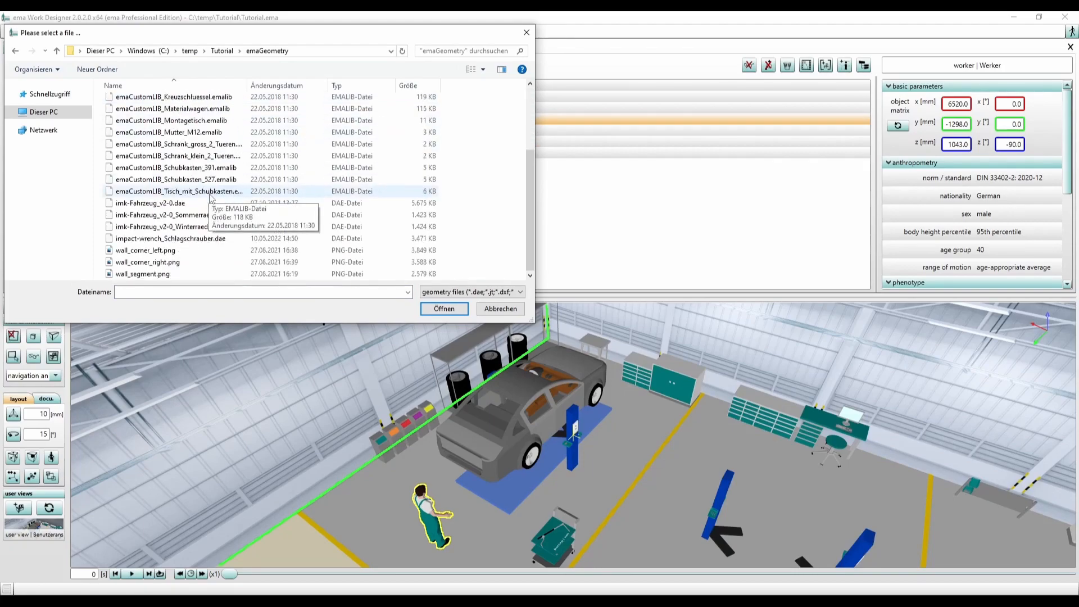
pyautogui.click(234, 239)
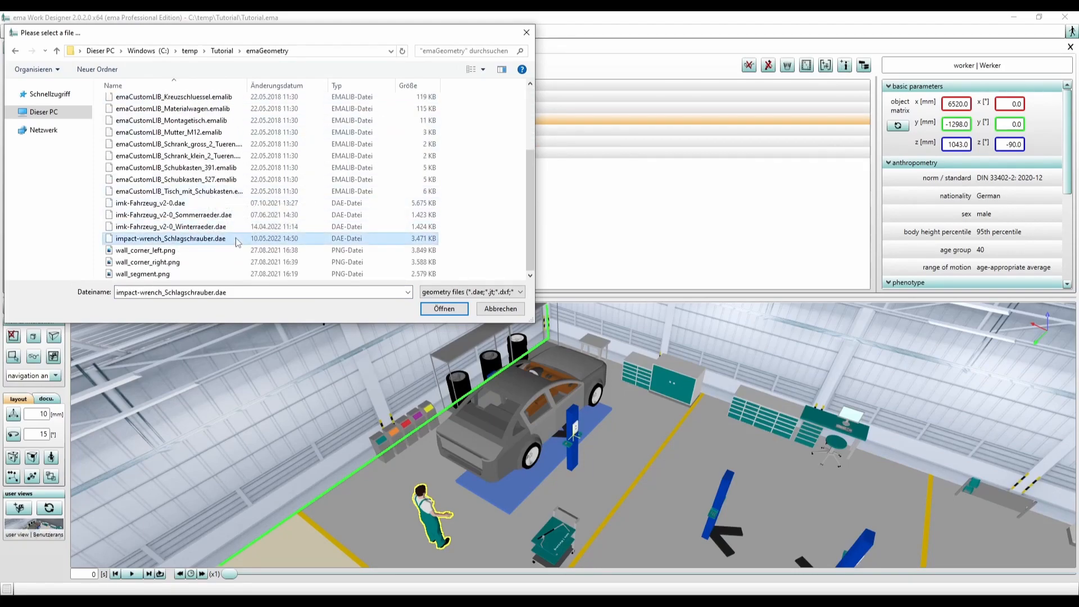
pyautogui.click(445, 309)
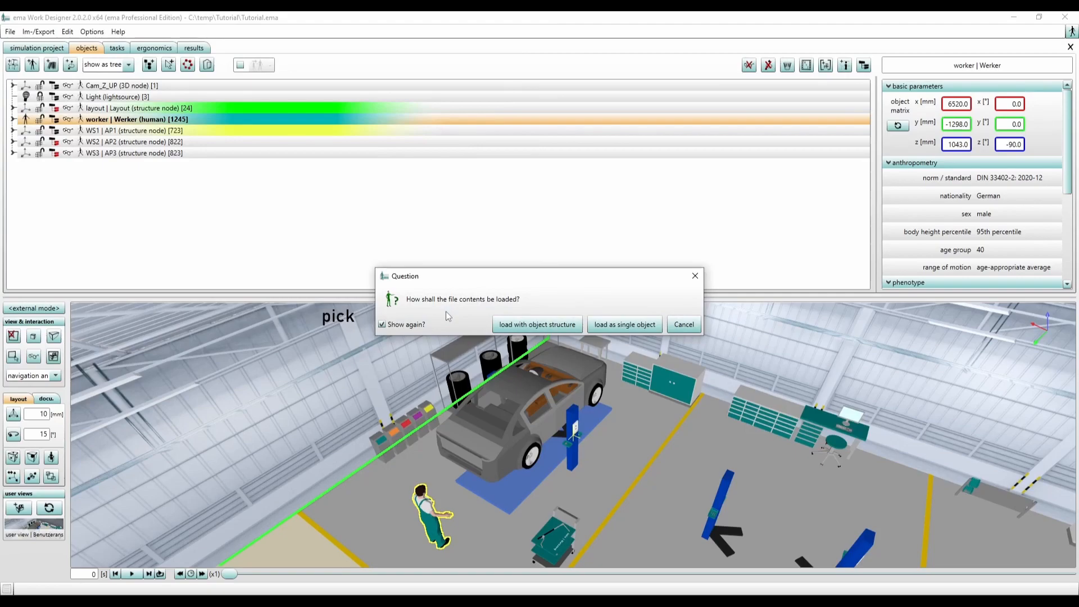
pyautogui.click(501, 327)
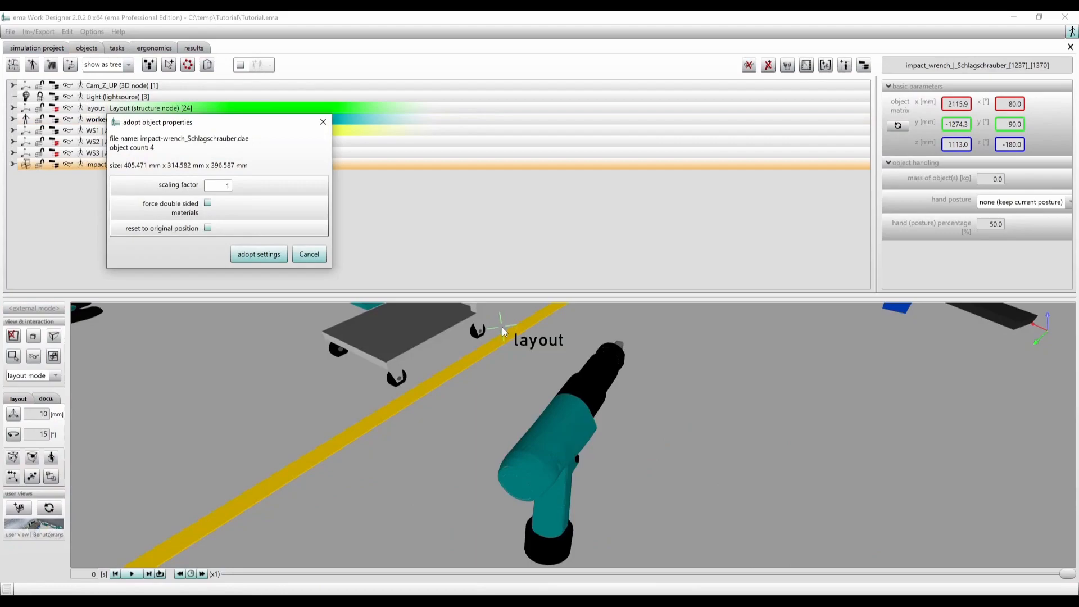
pyautogui.click(258, 254)
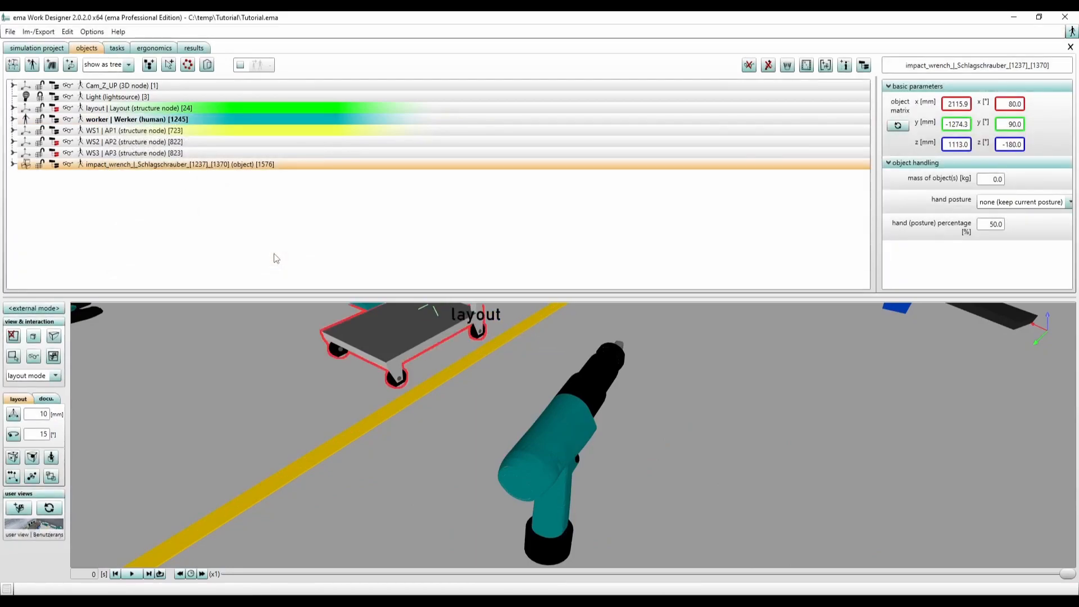
# Place the impact wrench at the screwdriver holder on the material trolley as reference object and make it a child of that holder
pyautogui.click(550, 419)
pyautogui.scroll(-6, 550, 419)
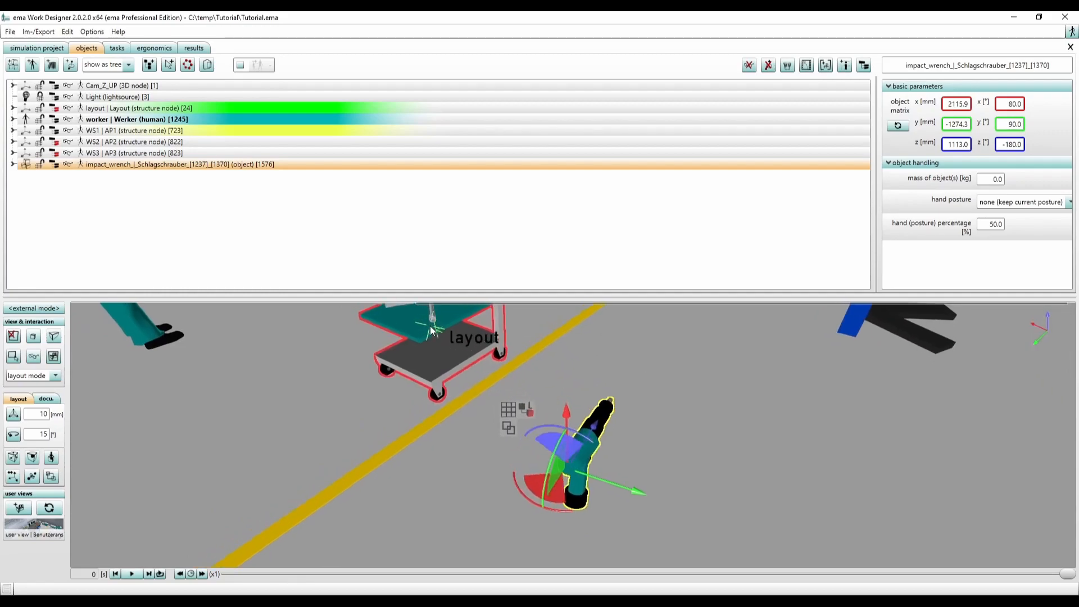
pyautogui.scroll(4, 536, 390)
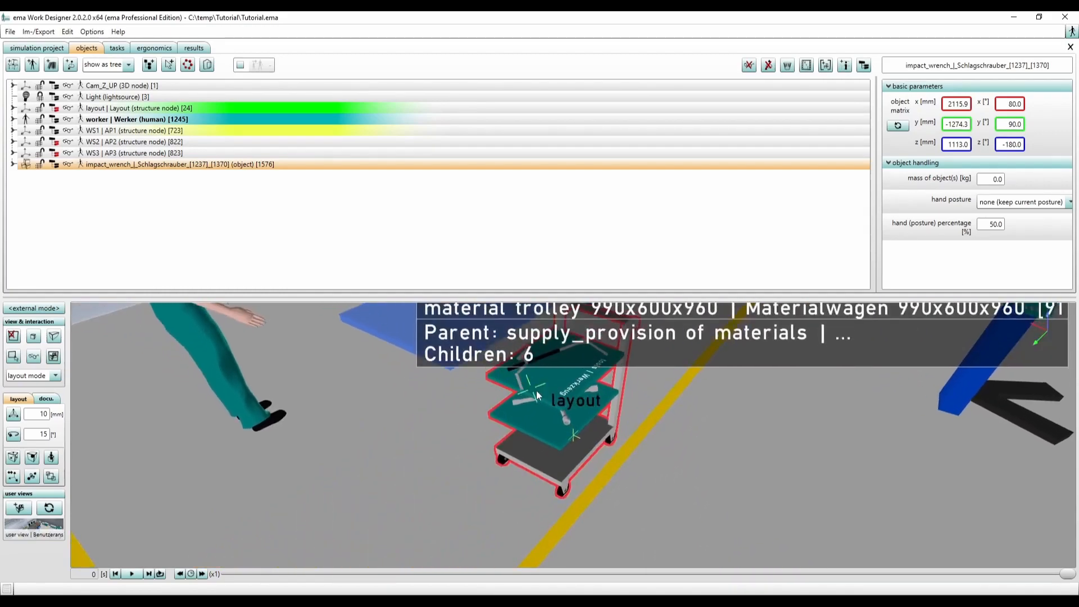
pyautogui.click(528, 360)
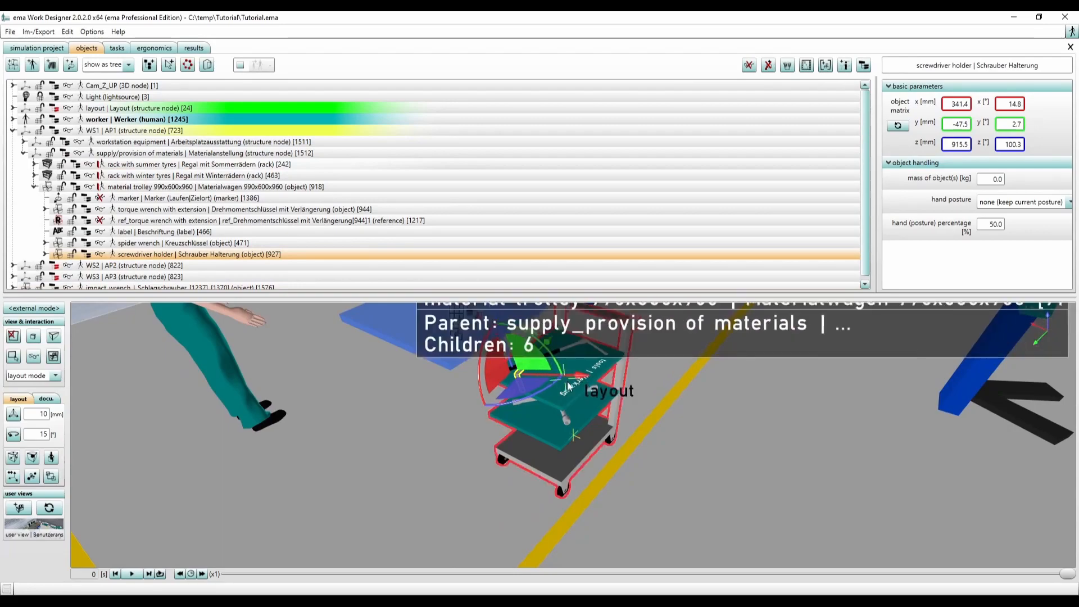
pyautogui.scroll(-5, 601, 414)
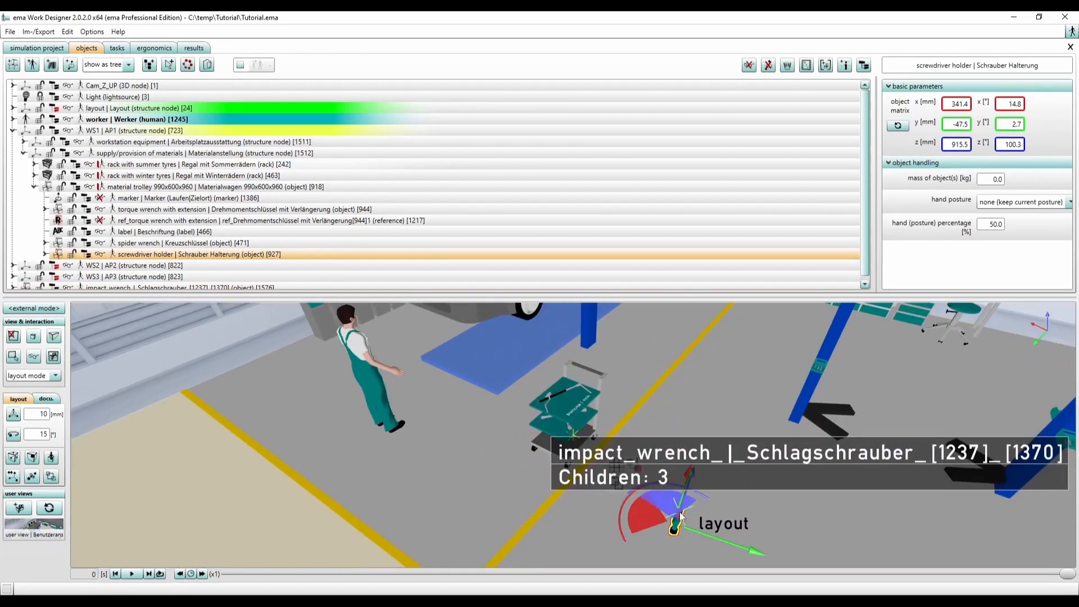
pyautogui.click(679, 509)
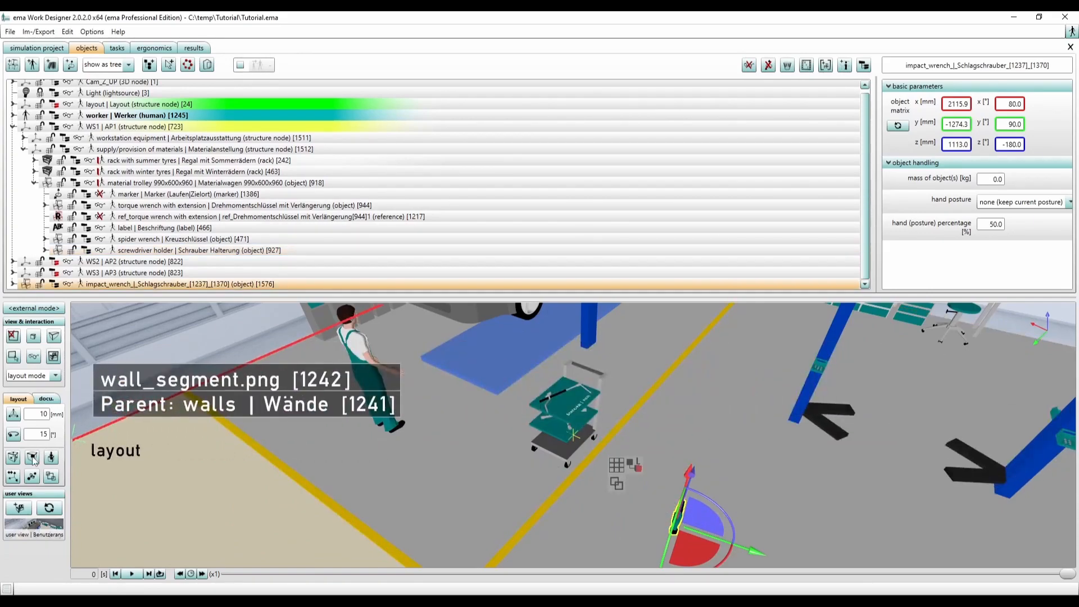
pyautogui.click(32, 458)
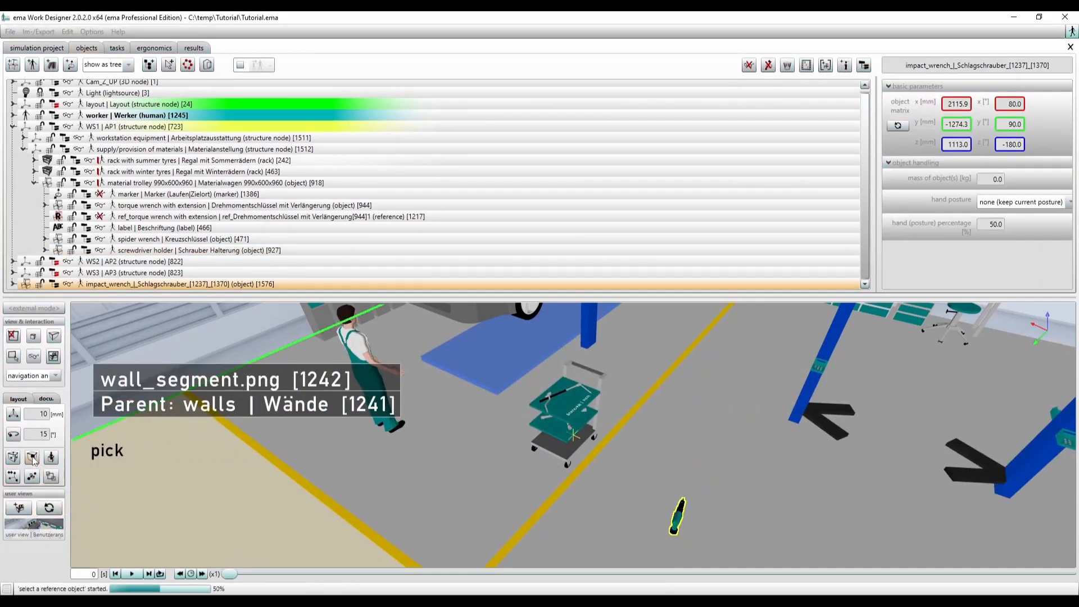
pyautogui.click(549, 400)
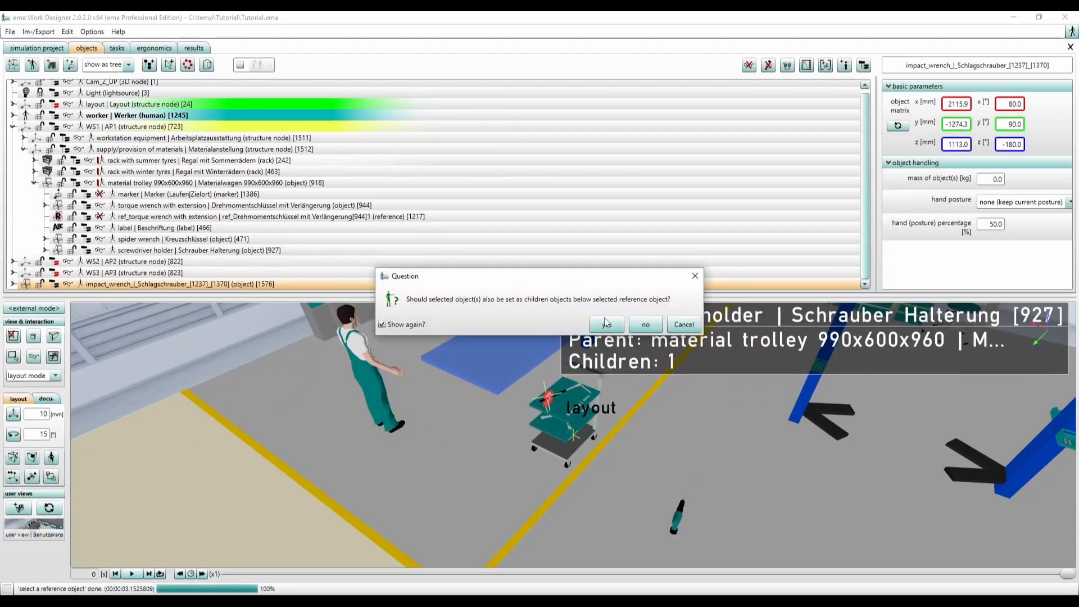
pyautogui.click(607, 324)
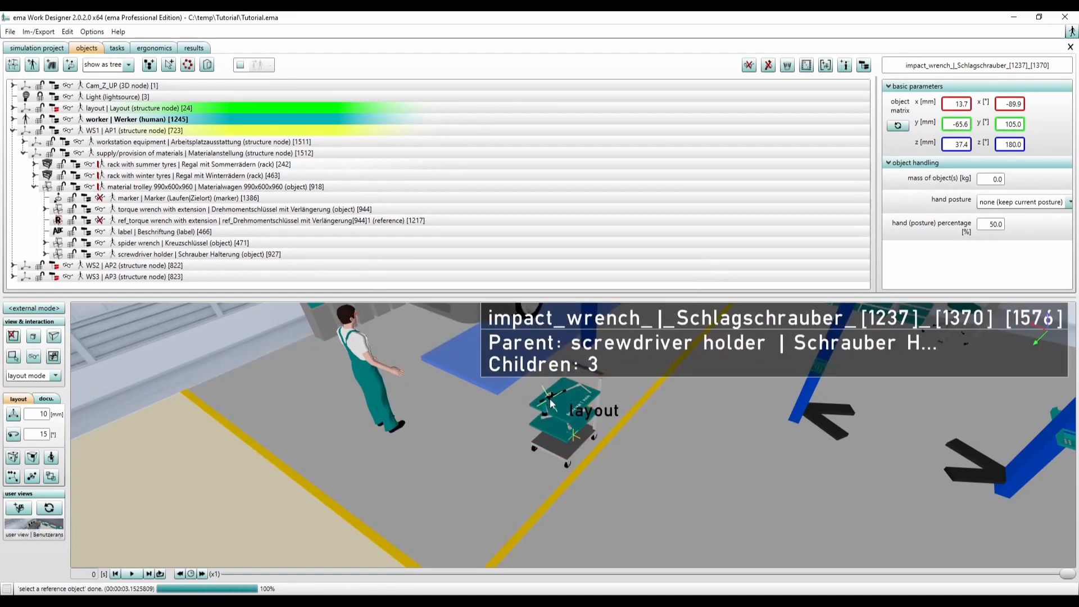
# Align the impact wrench in its holder at x 13.6, y 134.4, z 193 mm, rotated to x 0°, y 135°, z -180°
pyautogui.scroll(5, 655, 463)
pyautogui.scroll(4, 627, 478)
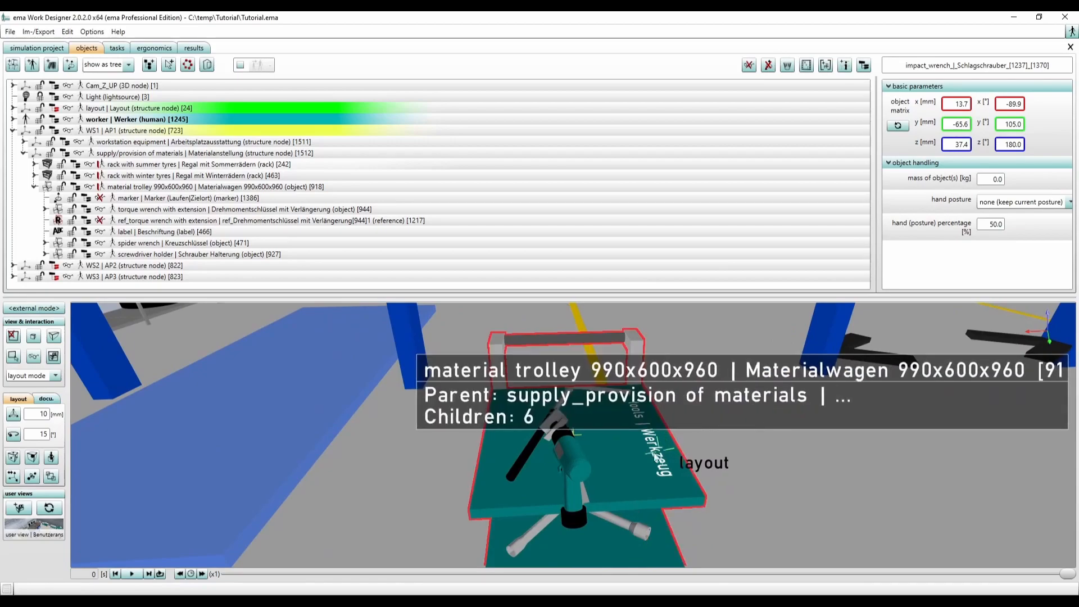
pyautogui.click(580, 468)
pyautogui.moveTo(580, 508); pyautogui.dragTo(528, 473)
pyautogui.moveTo(656, 474); pyautogui.dragTo(575, 402, button='middle')
pyautogui.moveTo(576, 403); pyautogui.dragTo(601, 449)
pyautogui.moveTo(601, 452); pyautogui.dragTo(722, 472, button='middle')
pyautogui.moveTo(709, 454); pyautogui.dragTo(615, 439)
pyautogui.moveTo(629, 448); pyautogui.dragTo(584, 413, button='middle')
pyautogui.moveTo(547, 370); pyautogui.dragTo(555, 331)
pyautogui.moveTo(620, 404); pyautogui.dragTo(629, 404)
pyautogui.moveTo(629, 404); pyautogui.dragTo(537, 400, button='middle')
pyautogui.moveTo(639, 430); pyautogui.dragTo(598, 413)
pyautogui.moveTo(576, 314); pyautogui.dragTo(583, 313)
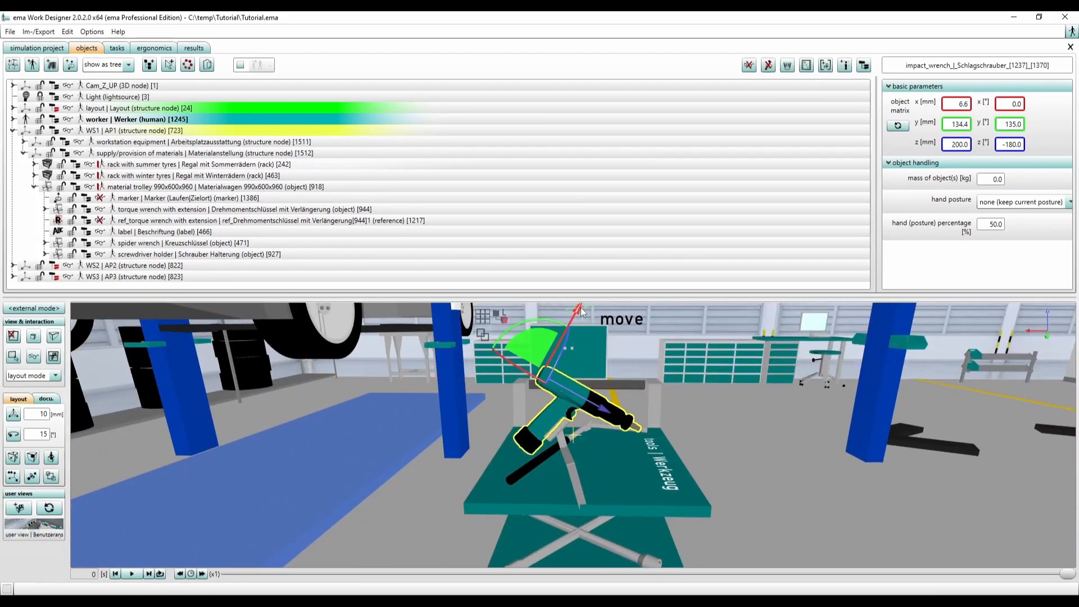
pyautogui.moveTo(610, 413); pyautogui.dragTo(613, 415)
pyautogui.moveTo(611, 414); pyautogui.dragTo(566, 417, button='middle')
pyautogui.scroll(-1, 659, 438)
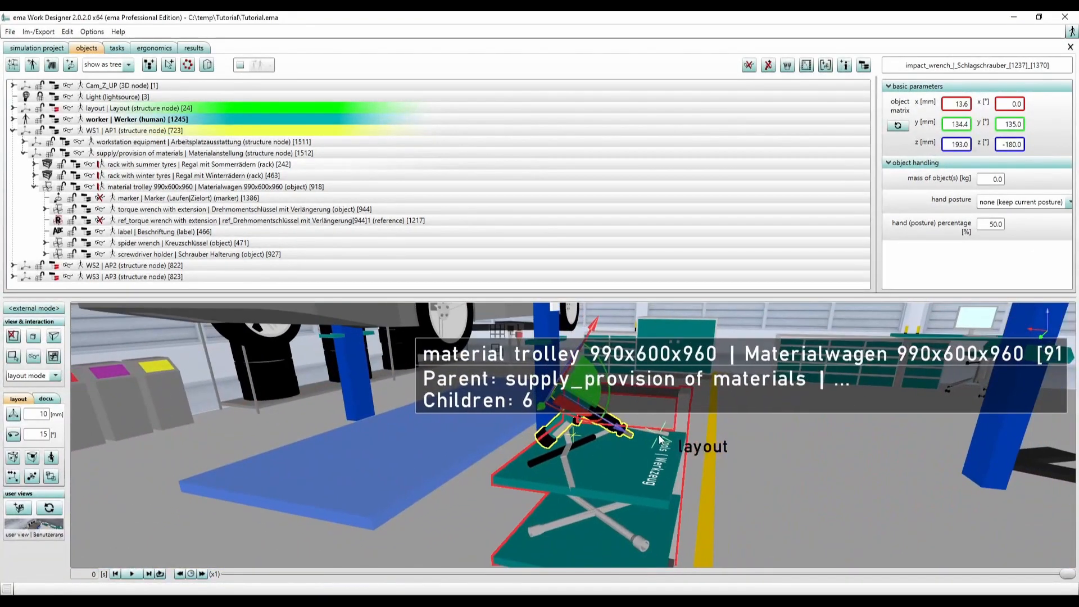
pyautogui.press('Escape')
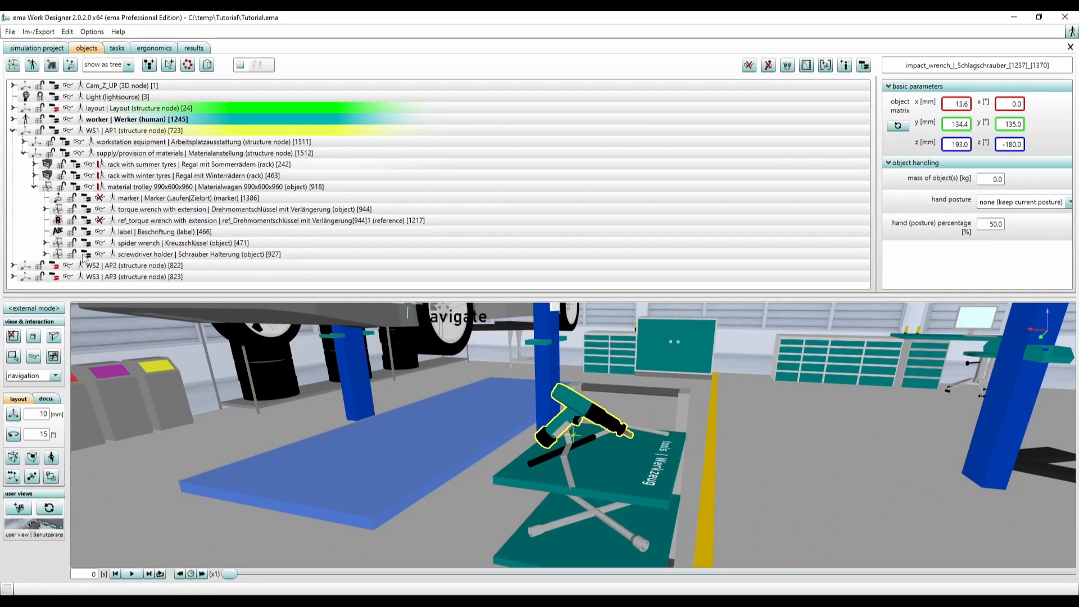
# Examine the right grasp point, left grasp point and TCP markers below the impact wrench in the object tree
pyautogui.click(44, 254)
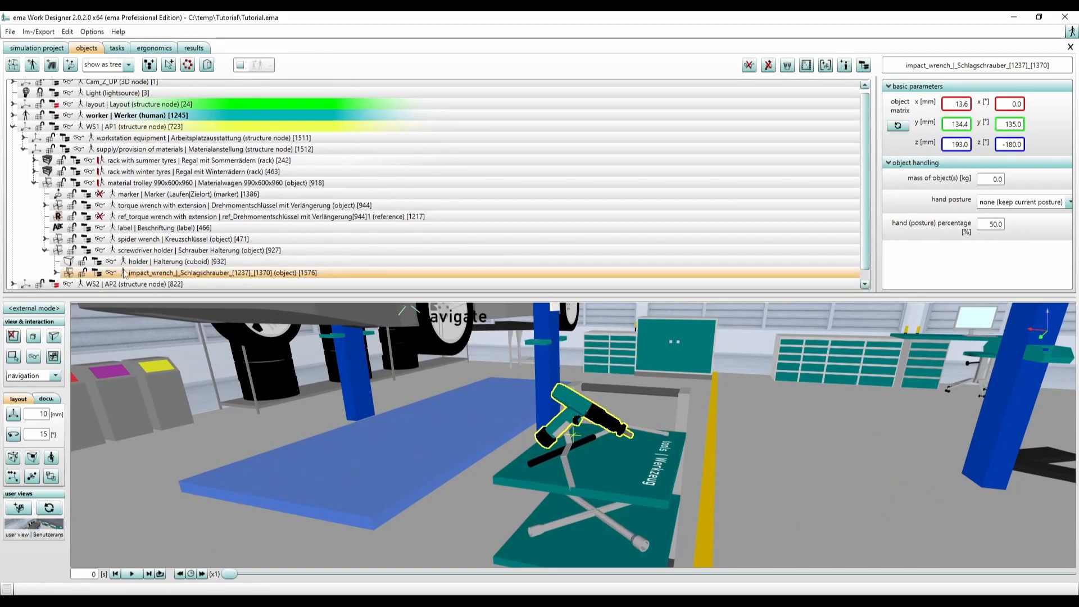
pyautogui.click(56, 273)
pyautogui.scroll(-2, 251, 264)
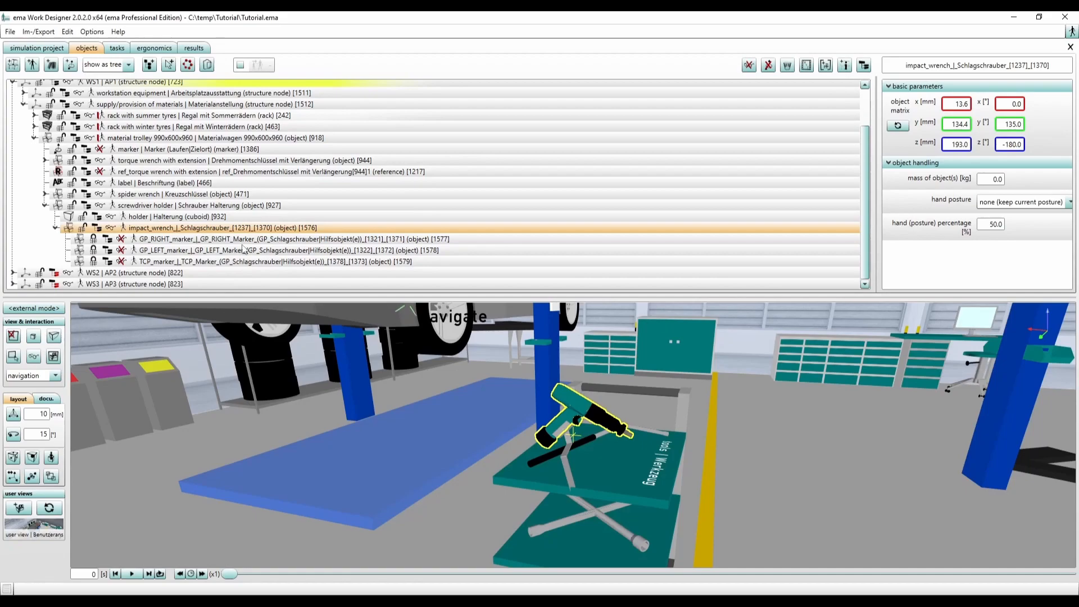
pyautogui.click(240, 240)
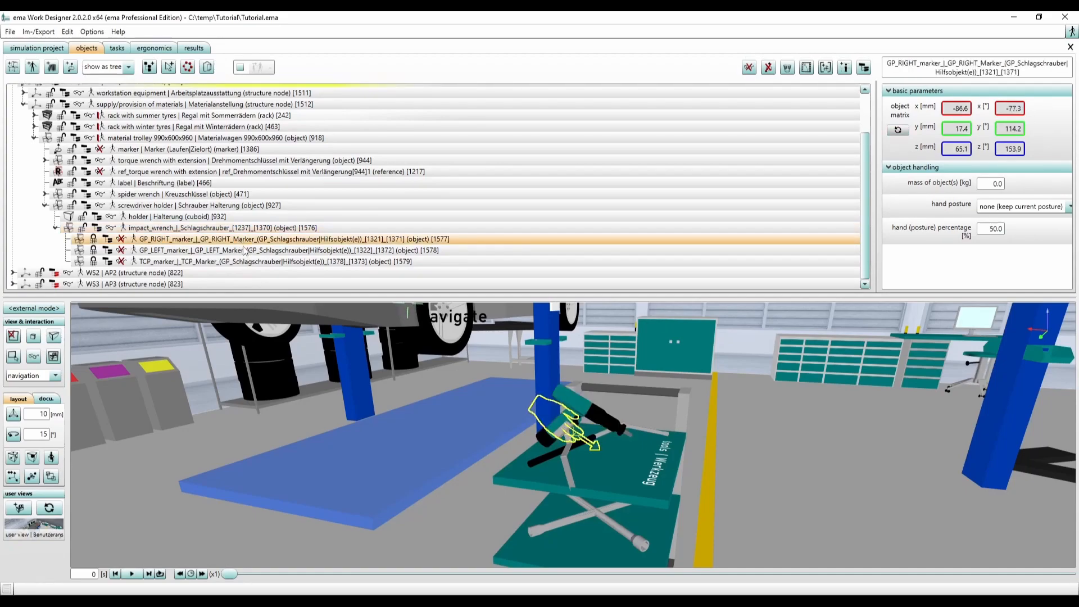
pyautogui.click(244, 251)
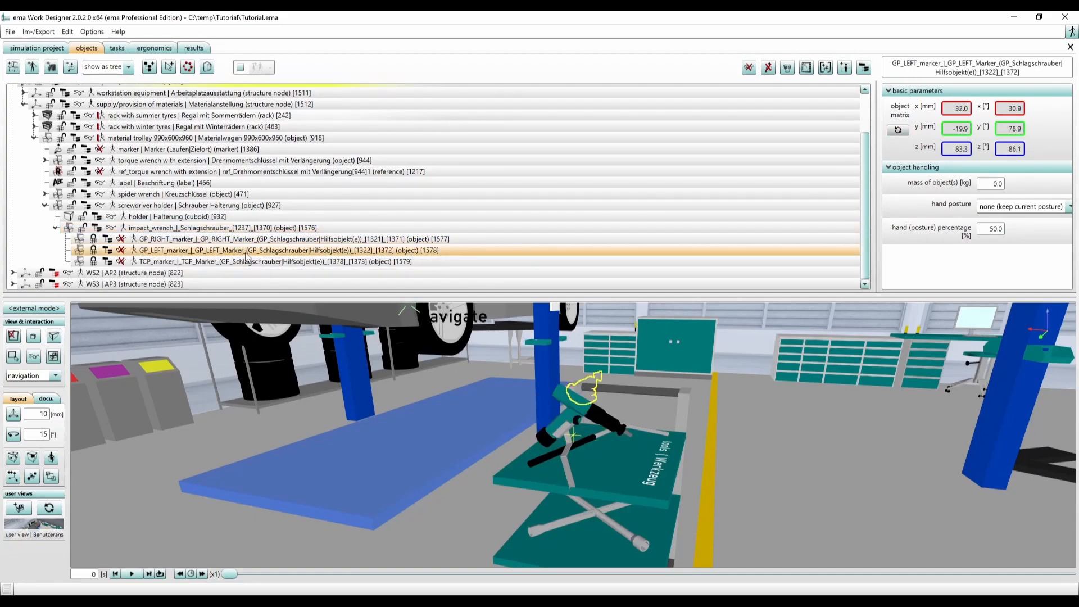
pyautogui.click(247, 263)
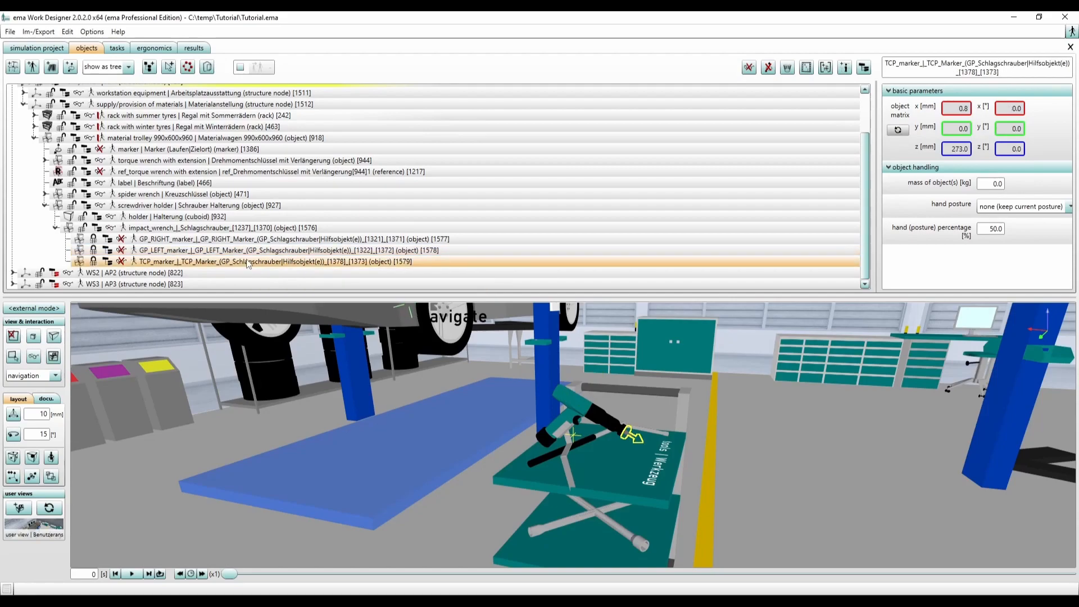
# Set the impact wrench's mass to 1.5 kg and its hand posture to power grip / pliers (cylindrical grasp)
pyautogui.click(259, 228)
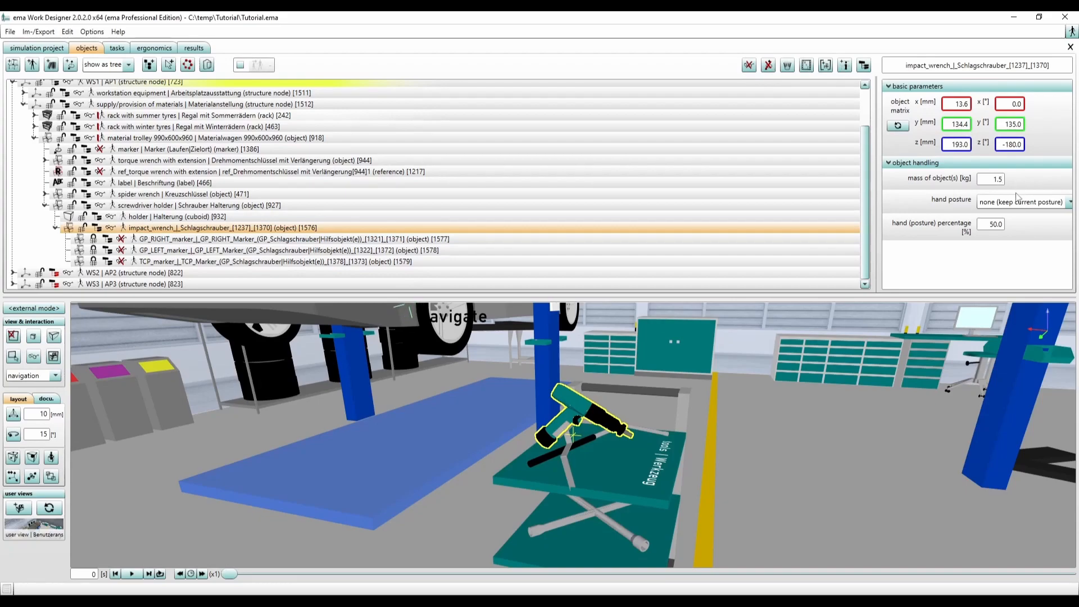
pyautogui.click(1011, 205)
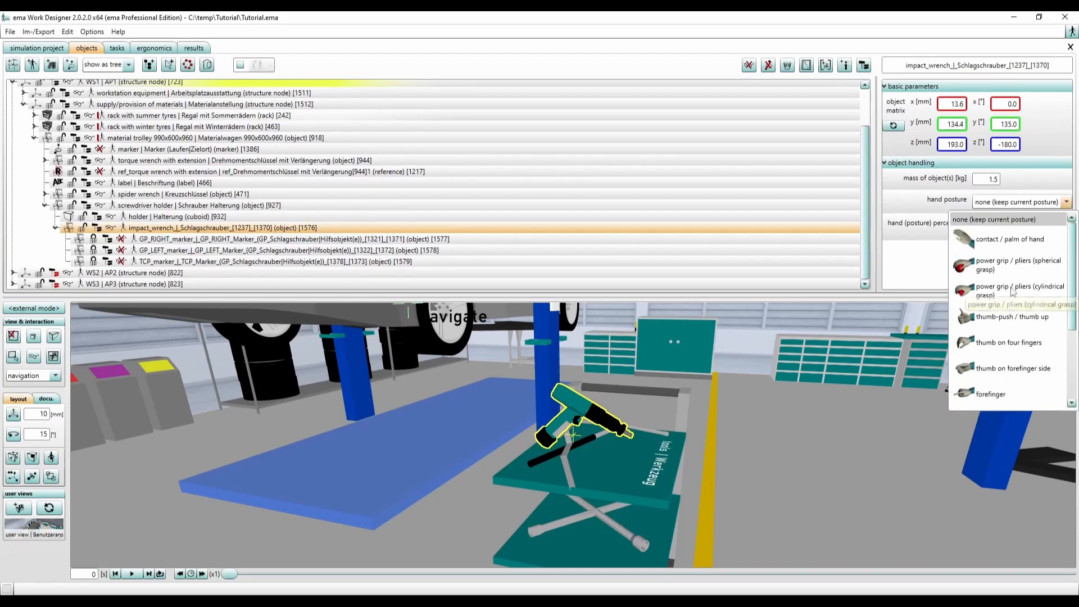
pyautogui.click(1012, 291)
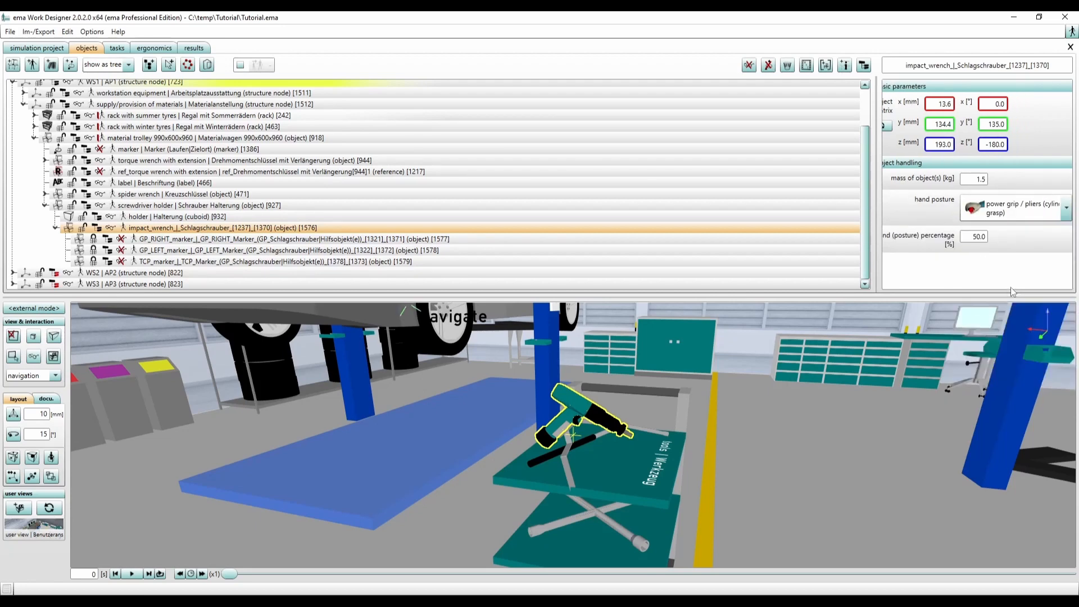